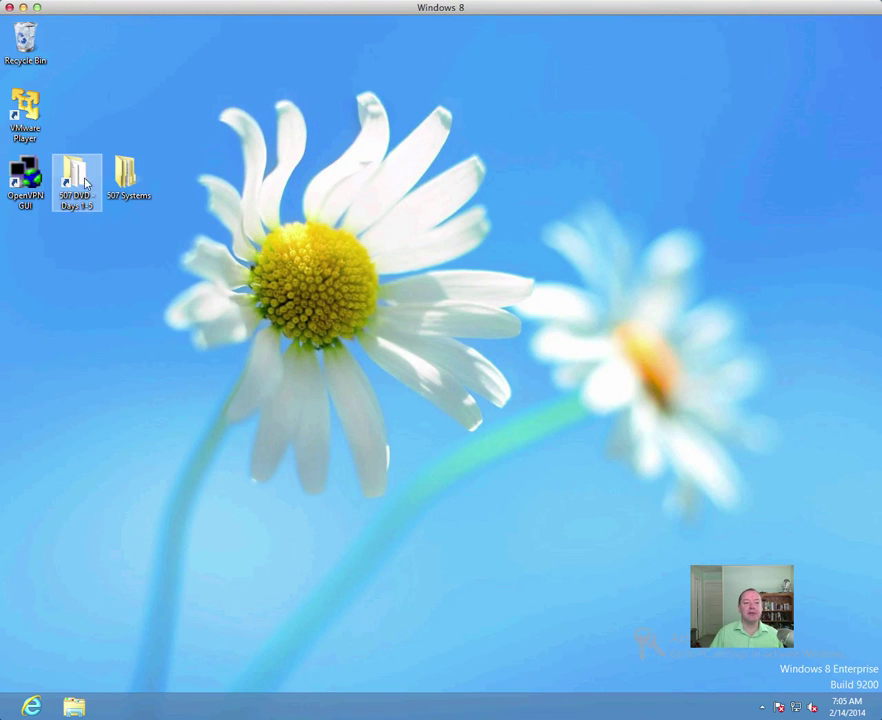
Step: Browse to the Network Auditing folder inside C:\Tools and locate the Wireshark-win32-1.10.5 installer
click(74, 706)
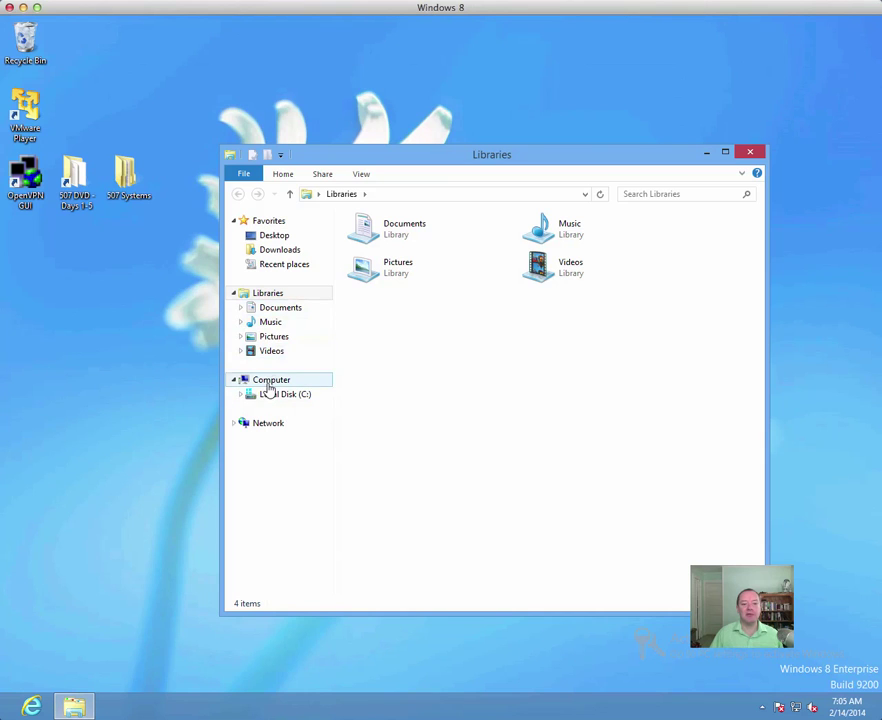
click(268, 396)
double_click(370, 280)
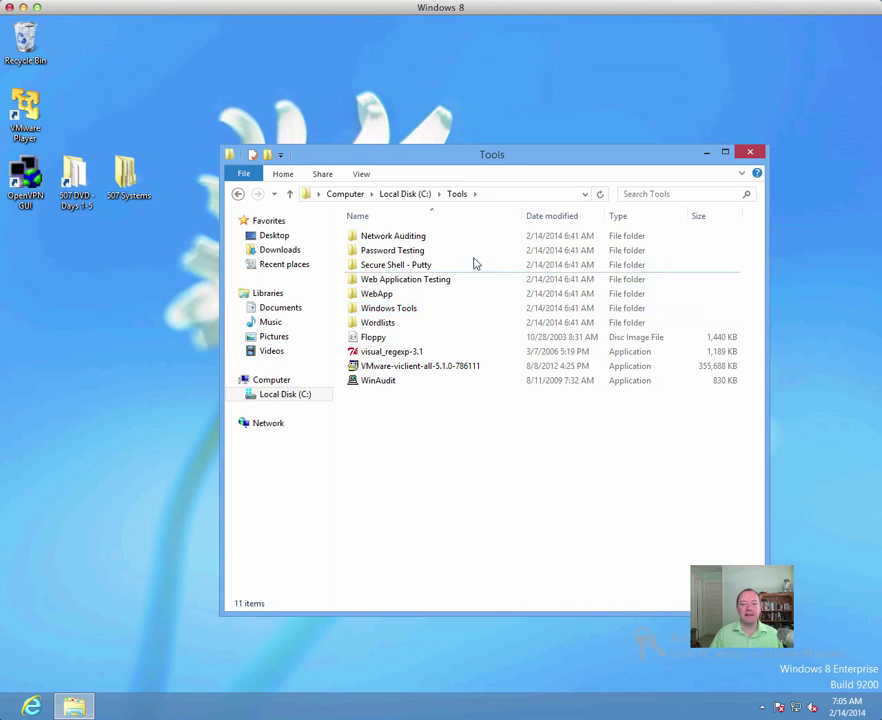
click(405, 238)
double_click(408, 242)
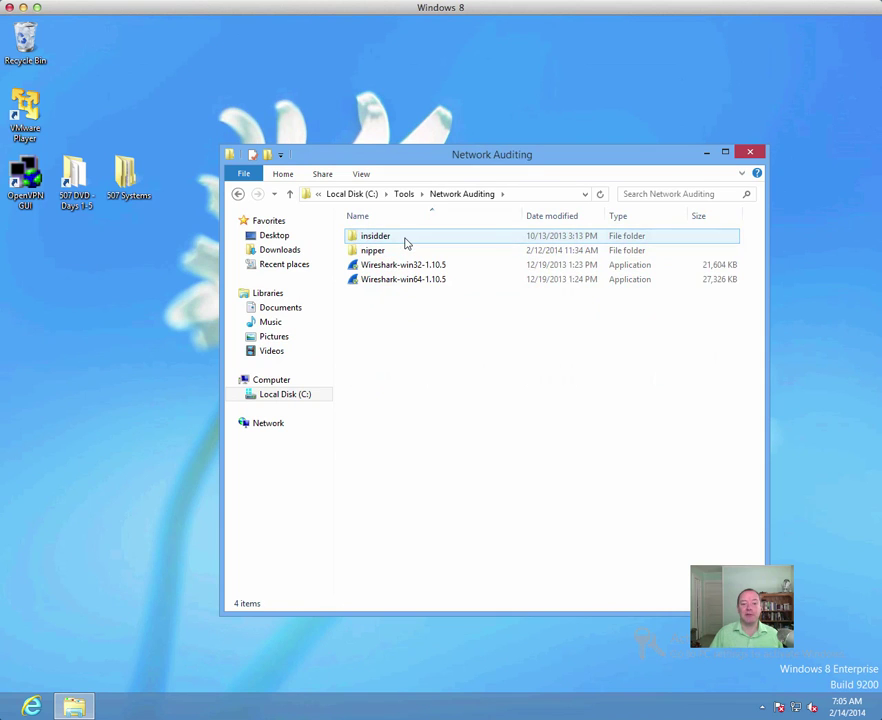
click(437, 280)
click(434, 266)
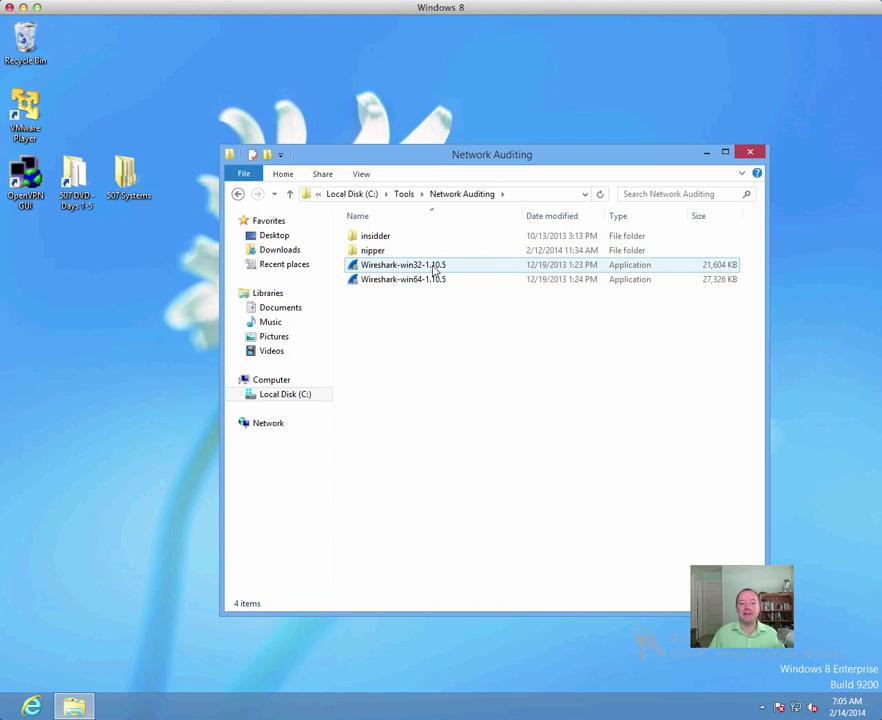
Step: Launch the Wireshark-win32-1.10.5 installer and authorize it with the administrator account name and its password
click(434, 266)
click(392, 360)
double_click(361, 267)
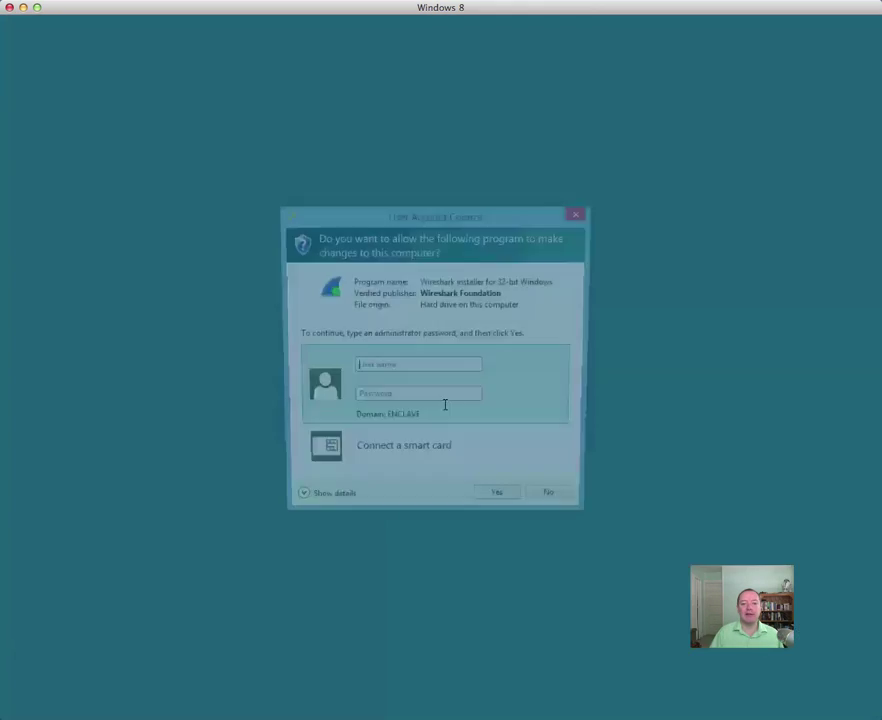
text(administrator)
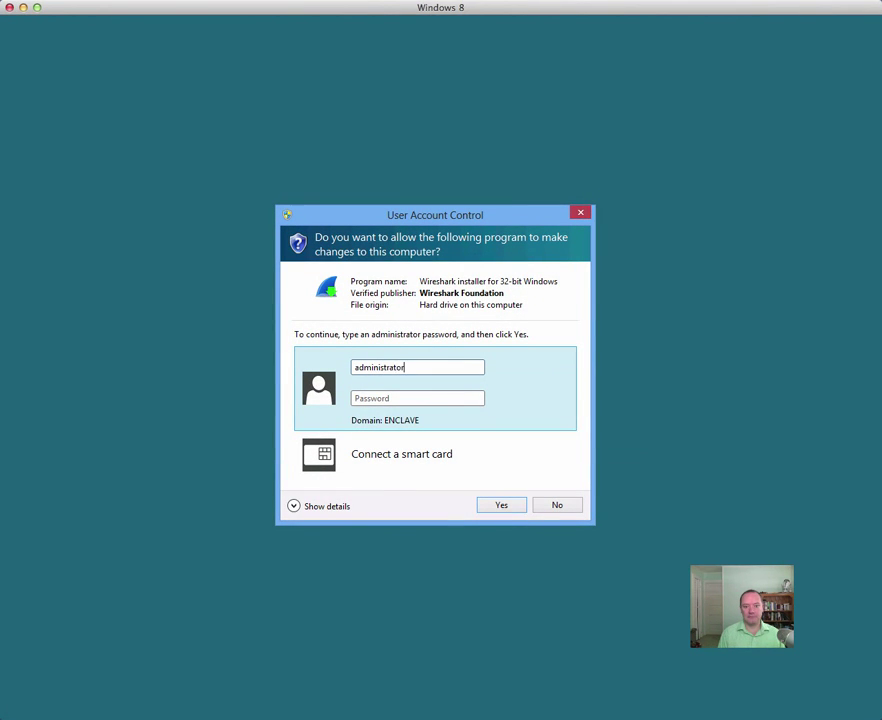
key(Tab)
text(•••••••••••)
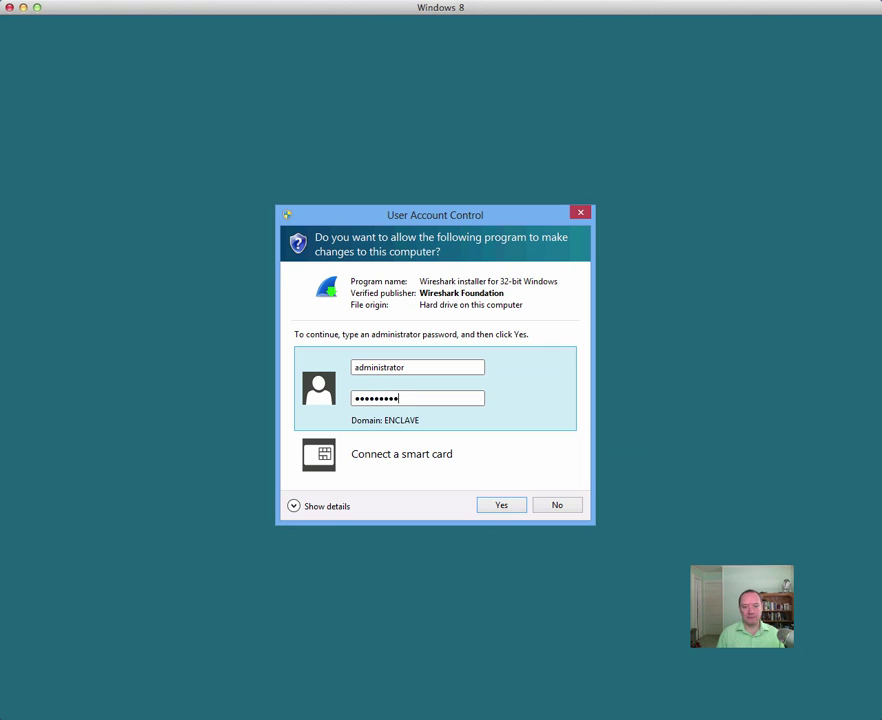
key(Return)
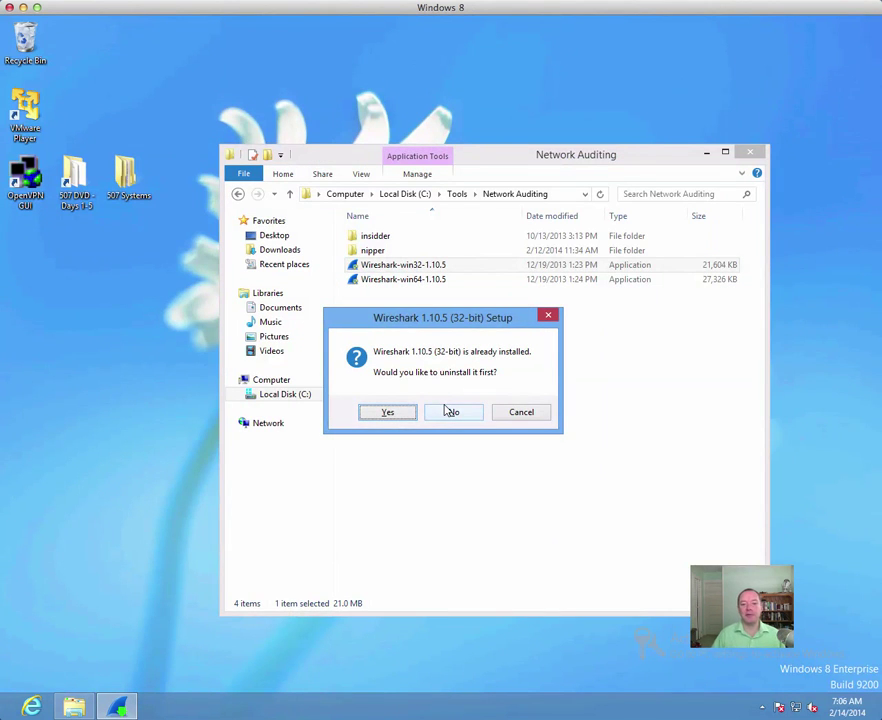
Step: Go through the Wireshark uninstall wizard as far as the component choice, cancel both wizards and close the folder window
click(400, 415)
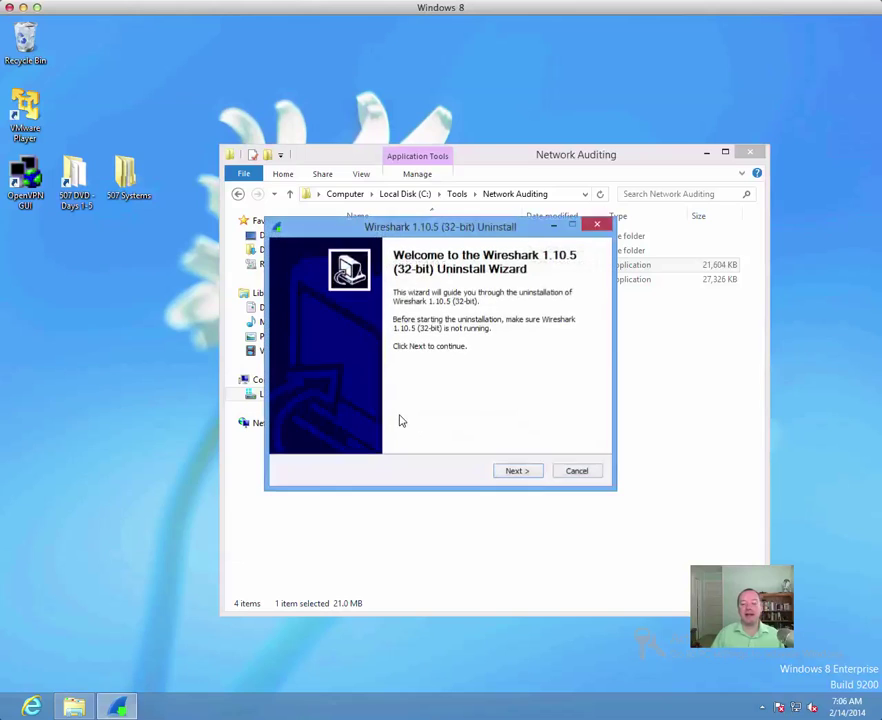
click(517, 470)
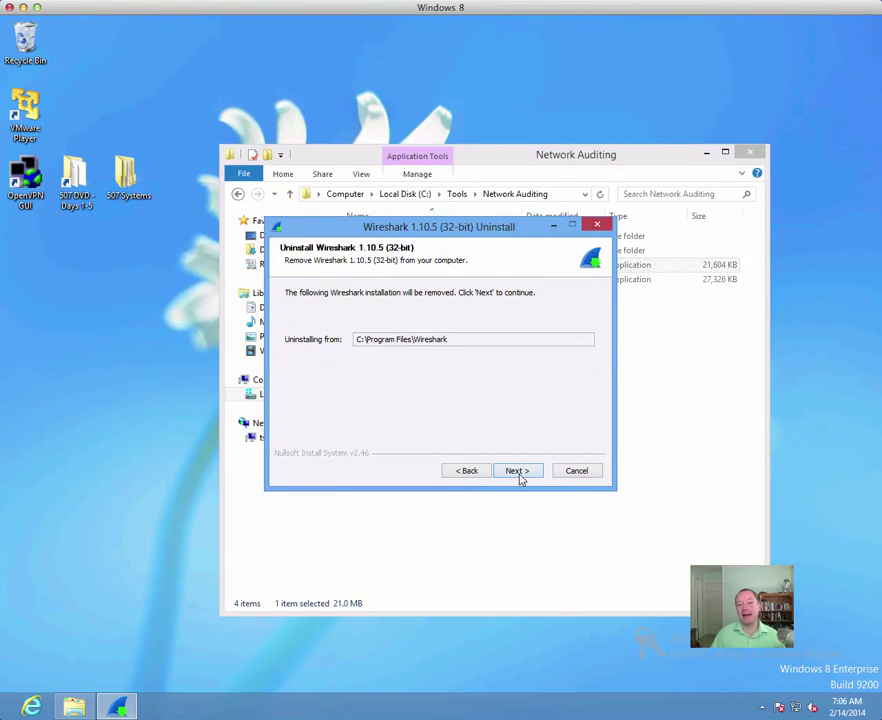
click(519, 477)
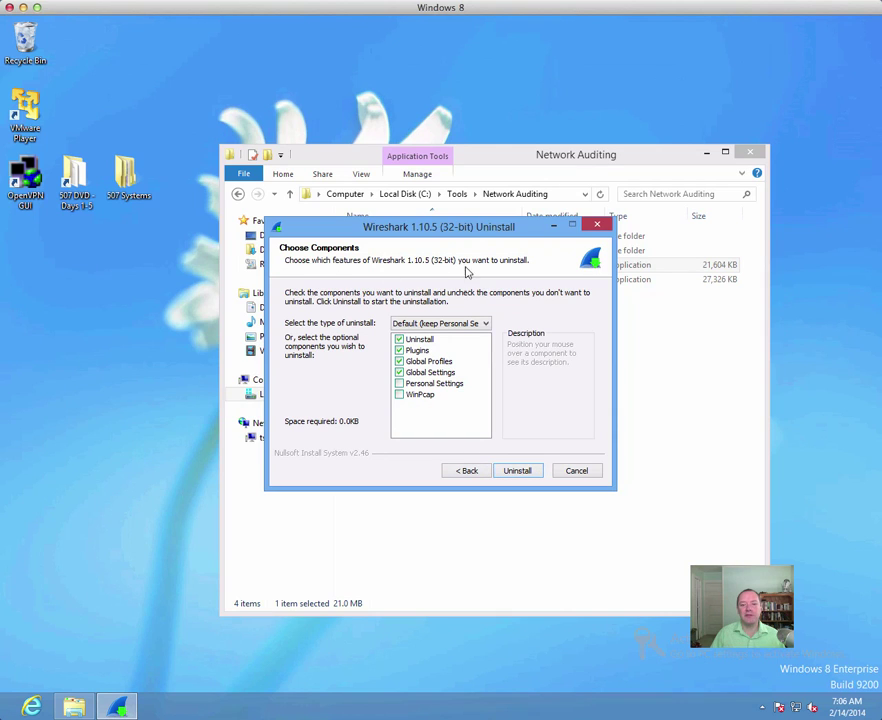
click(588, 472)
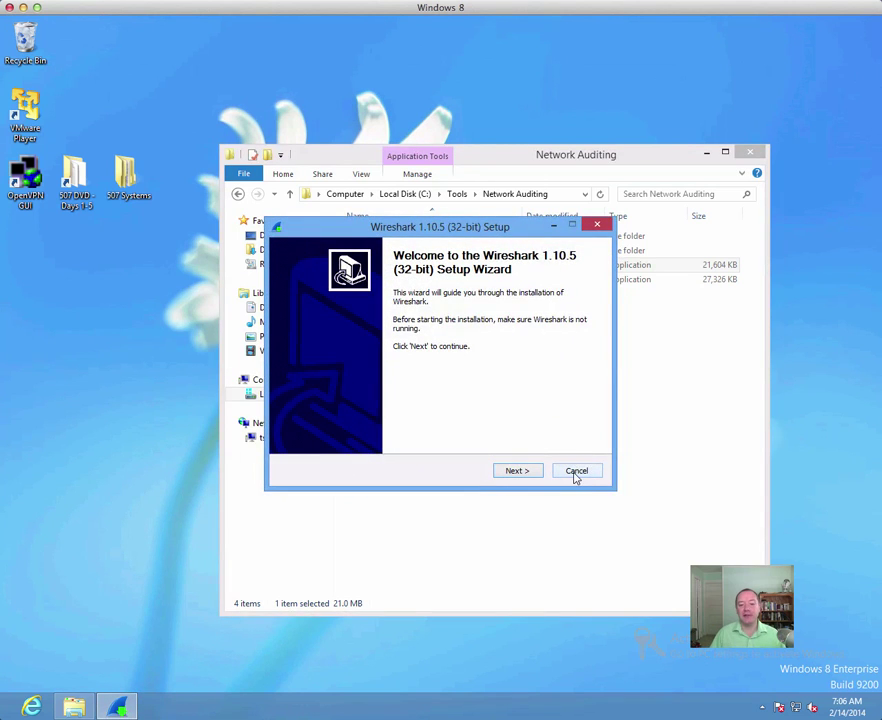
click(577, 475)
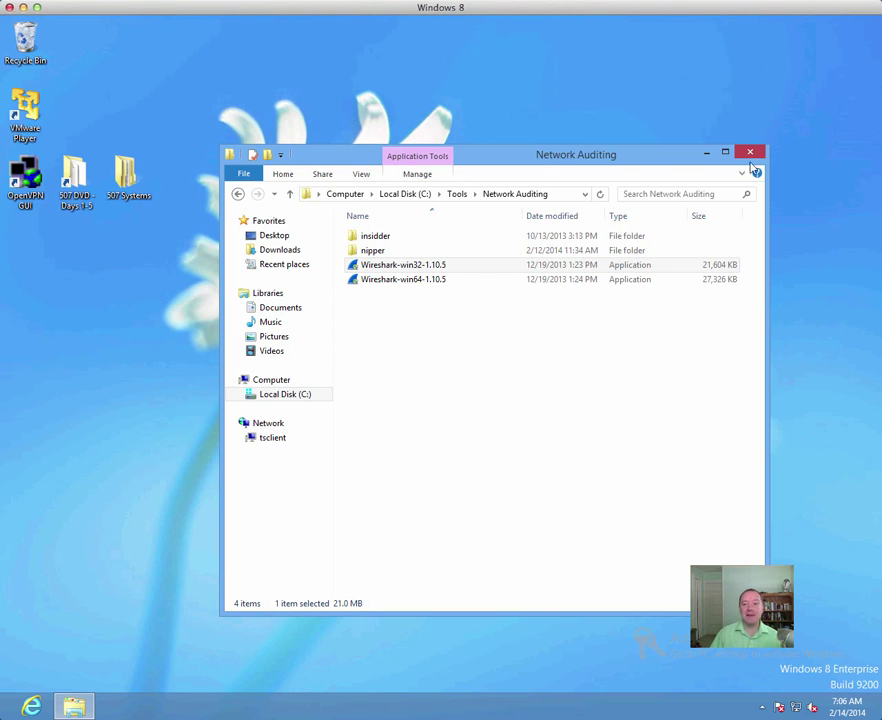
click(750, 152)
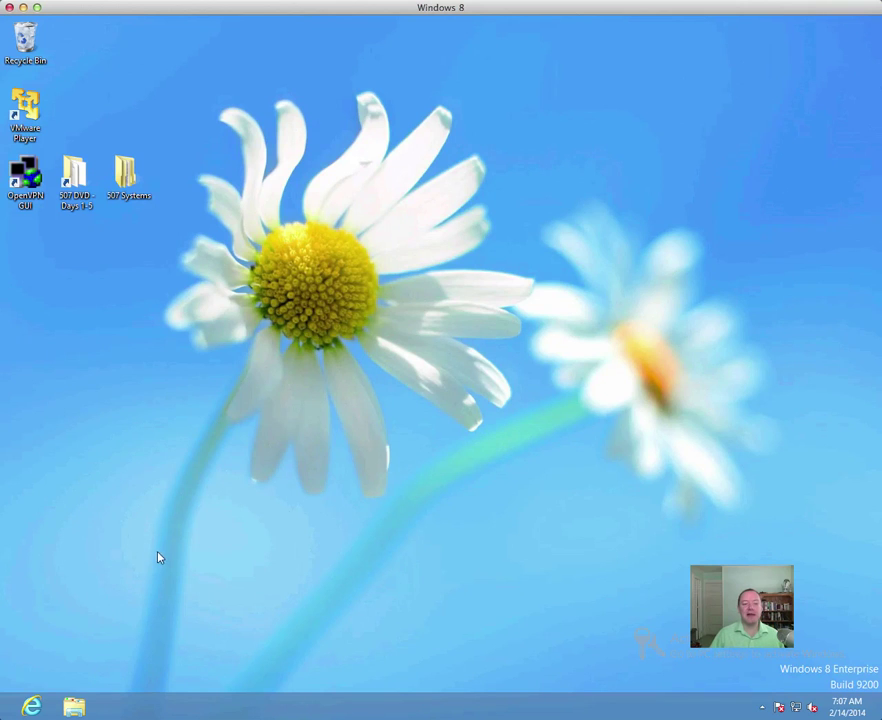
Step: Launch Wireshark and move its window towards the middle of the desktop
key(super)
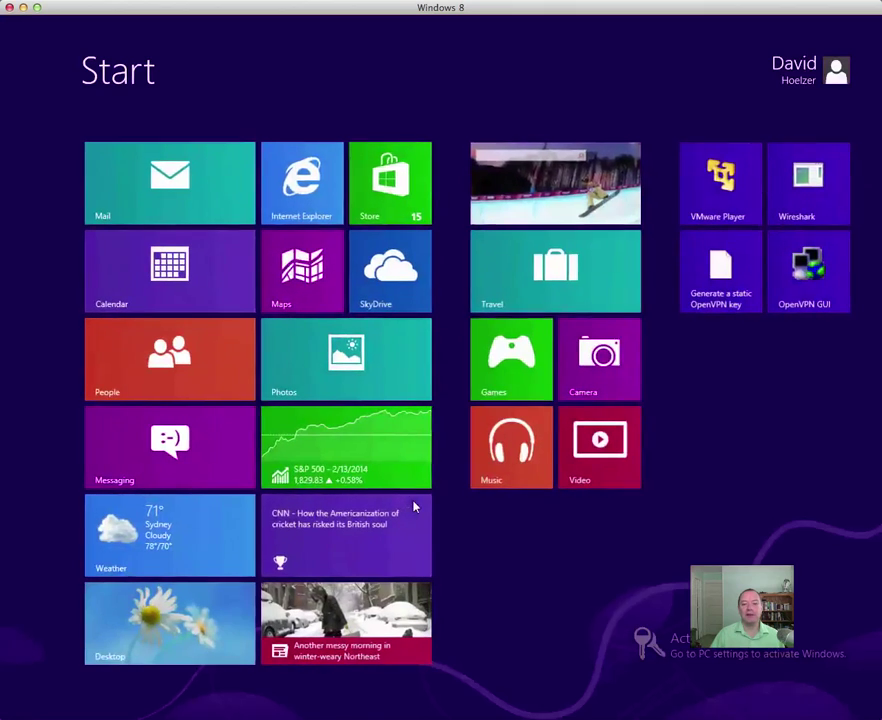
click(815, 180)
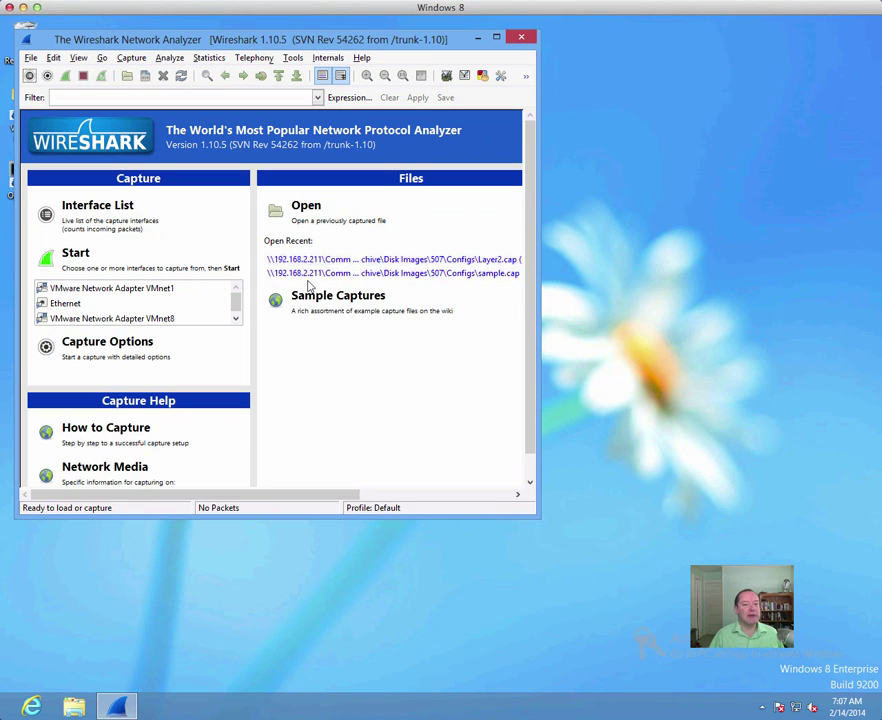
drag(270, 44, 444, 76)
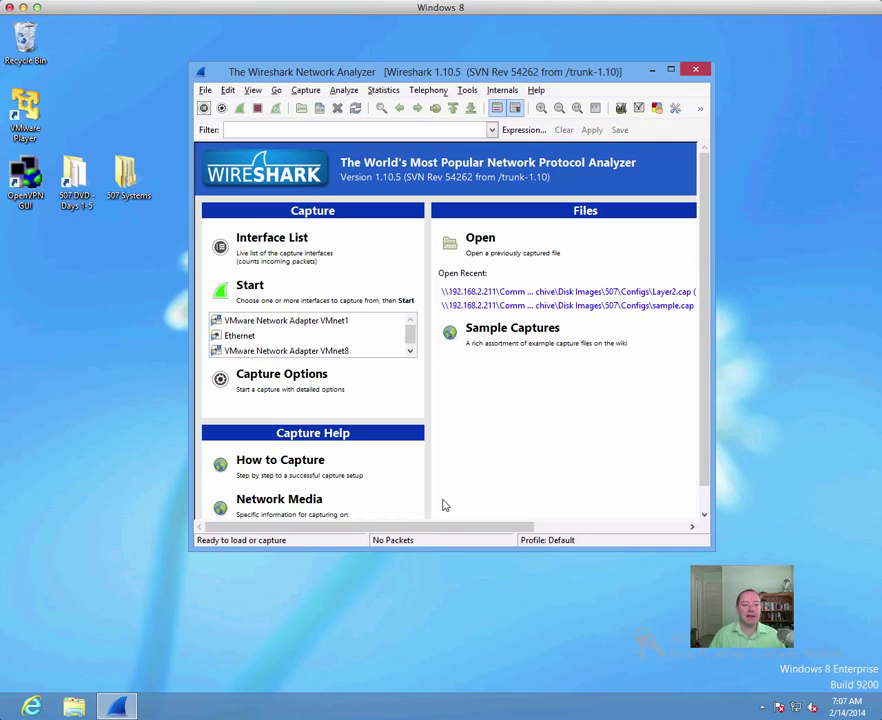
Step: Open the sample capture file from the Configs folder of the 507 DVD - Days 1-5 desktop shortcut
click(205, 90)
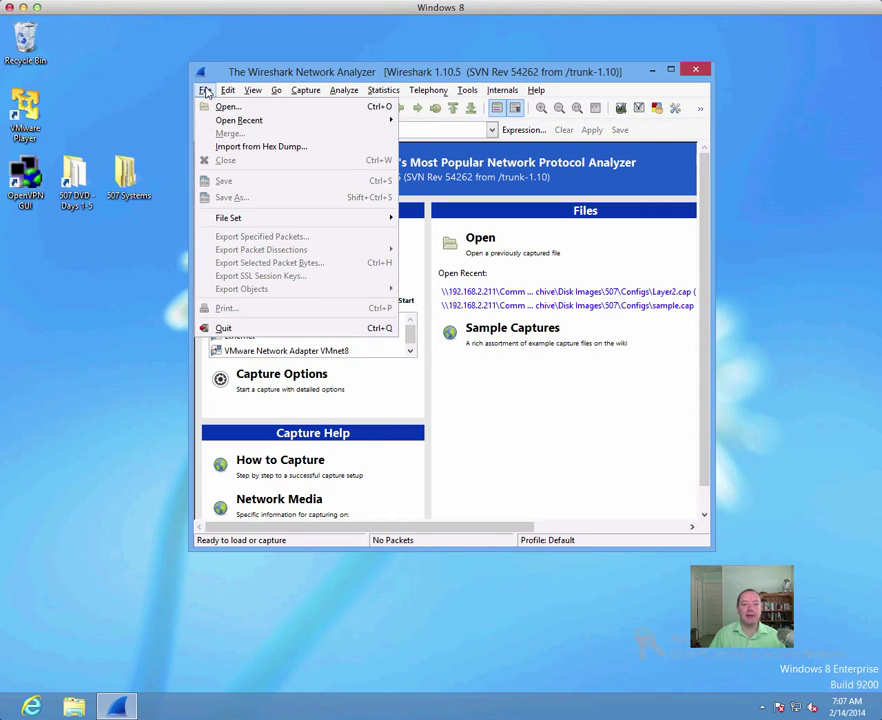
click(531, 429)
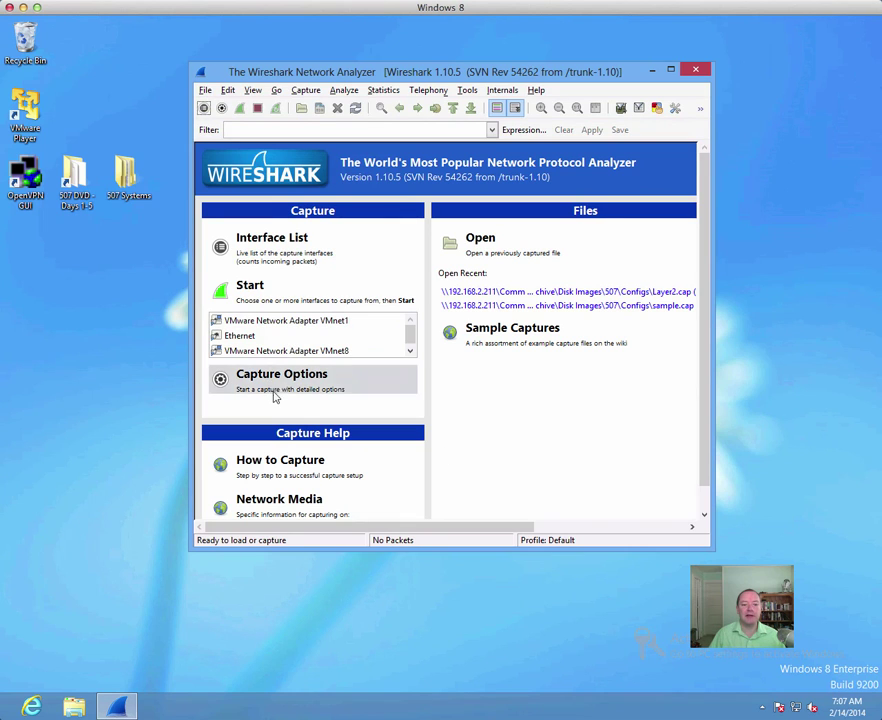
click(477, 242)
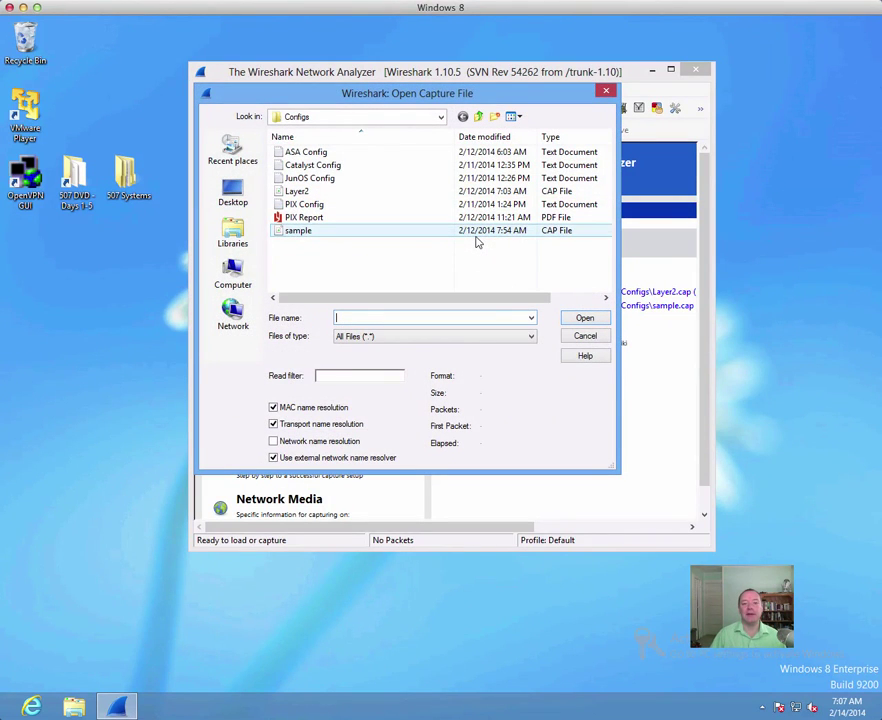
click(233, 201)
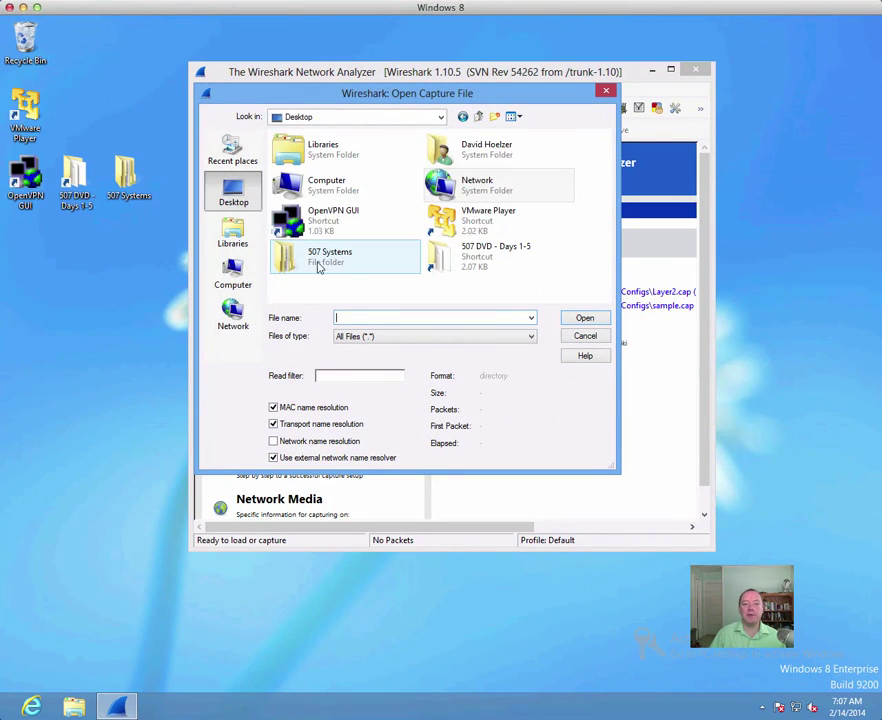
double_click(463, 262)
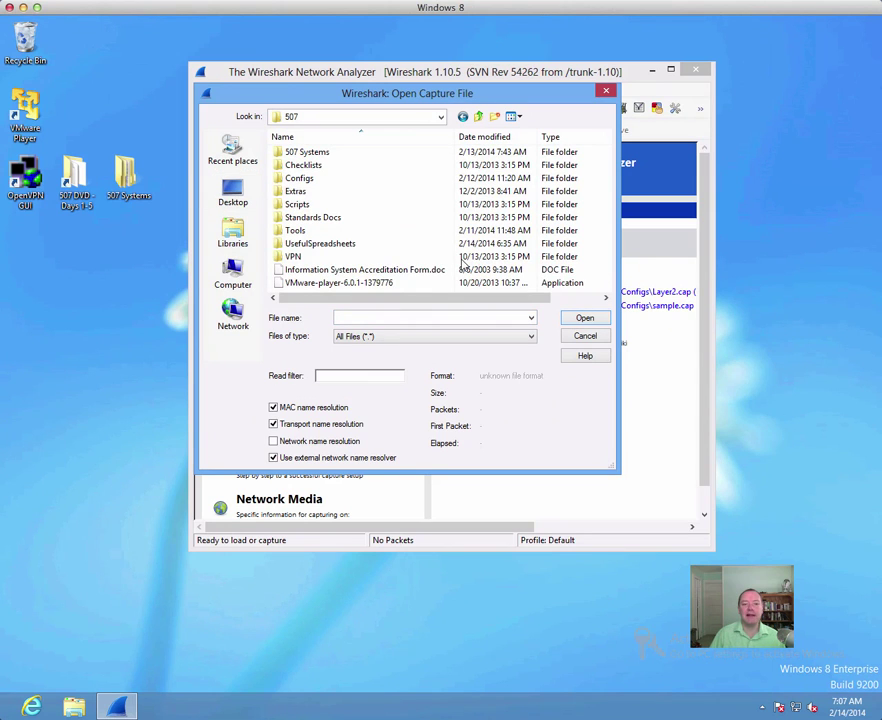
double_click(299, 178)
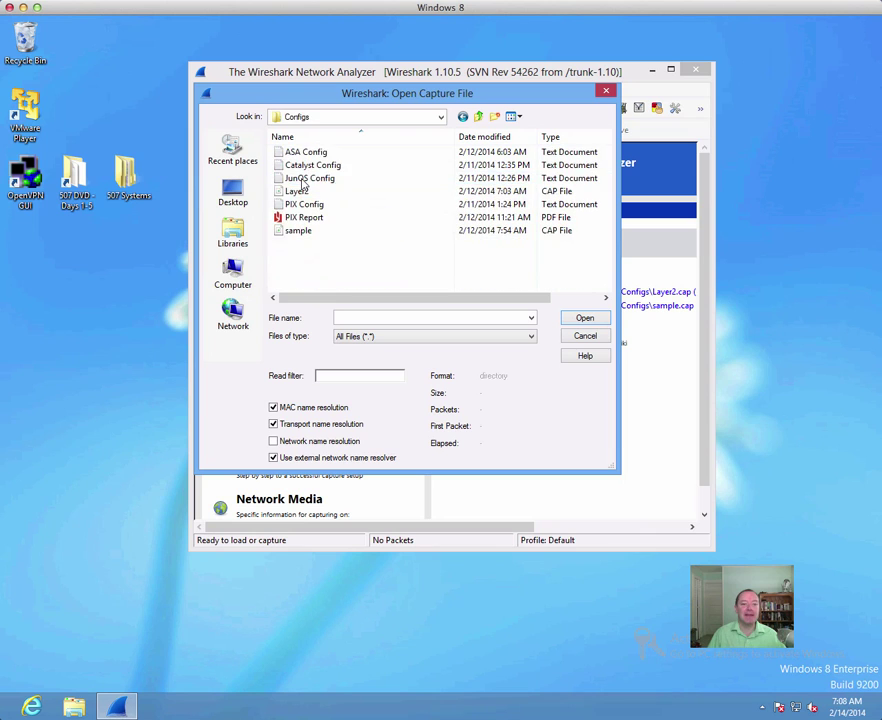
click(342, 231)
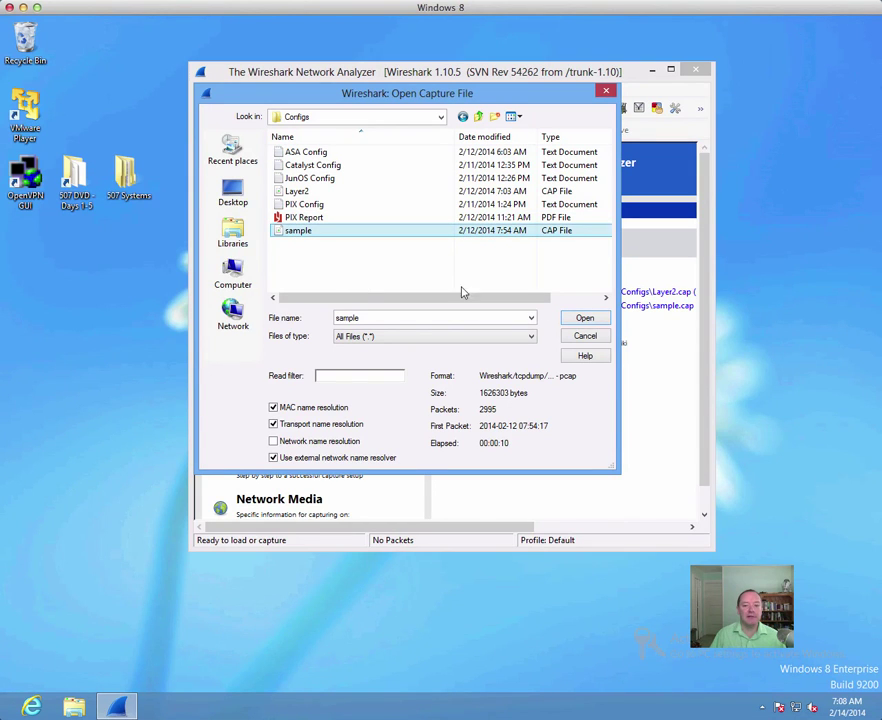
click(589, 321)
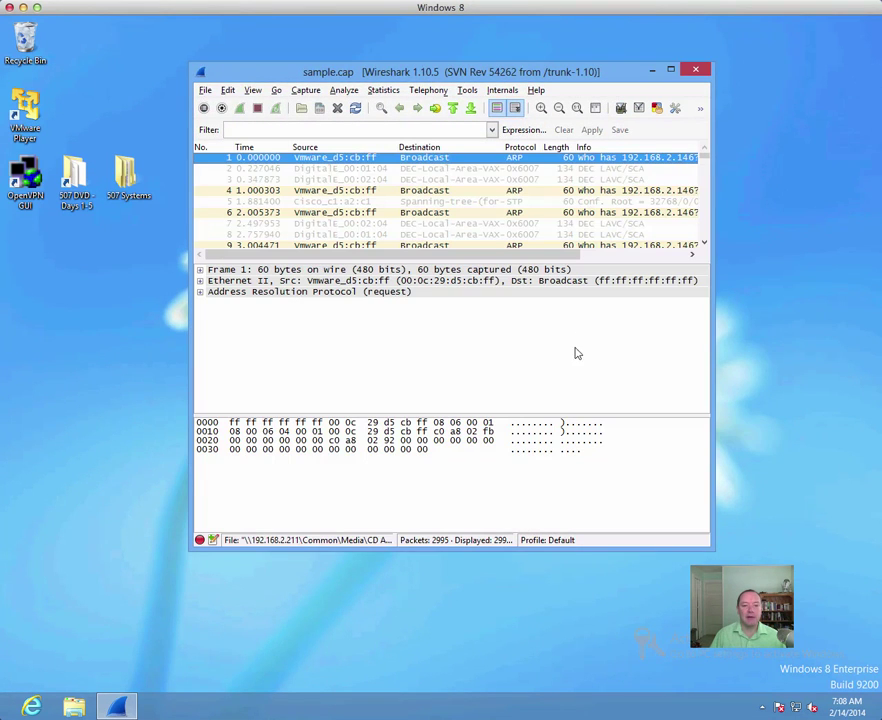
Step: Reposition and enlarge the Wireshark window, and make the packet list pane taller
drag(445, 77, 348, 62)
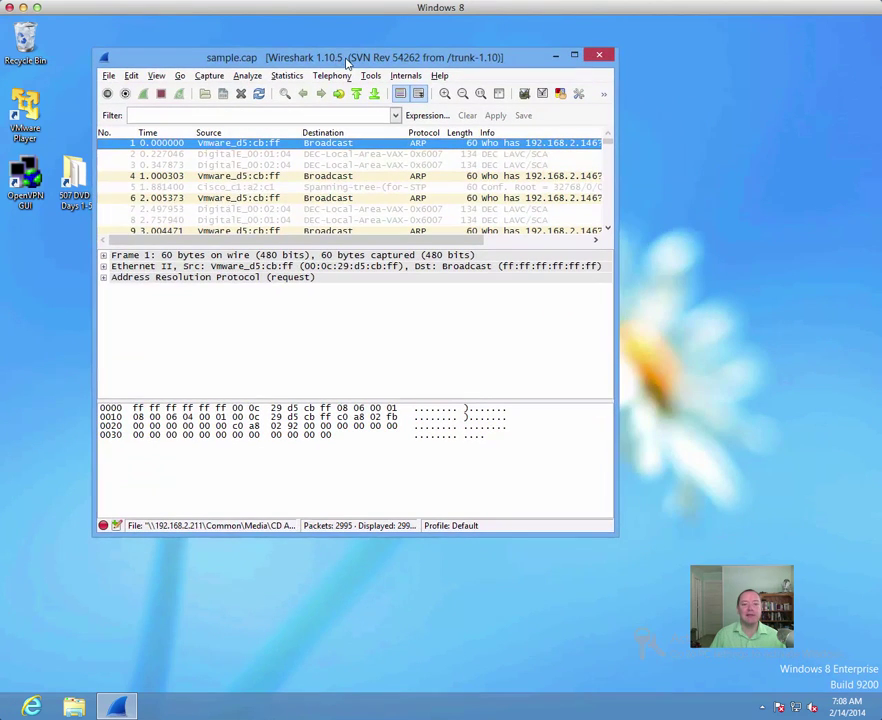
drag(616, 537, 848, 585)
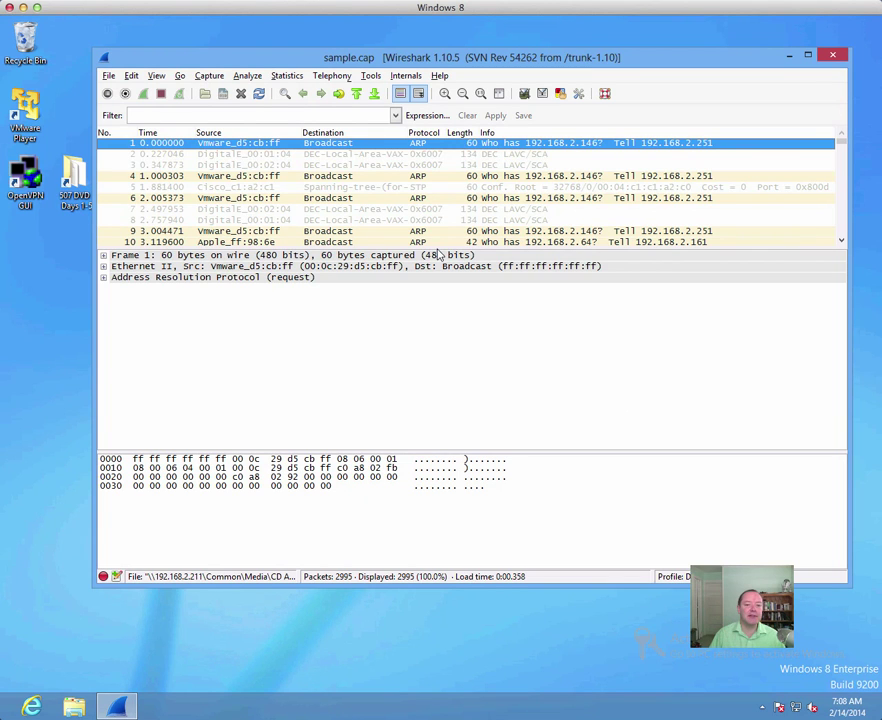
drag(436, 246, 442, 368)
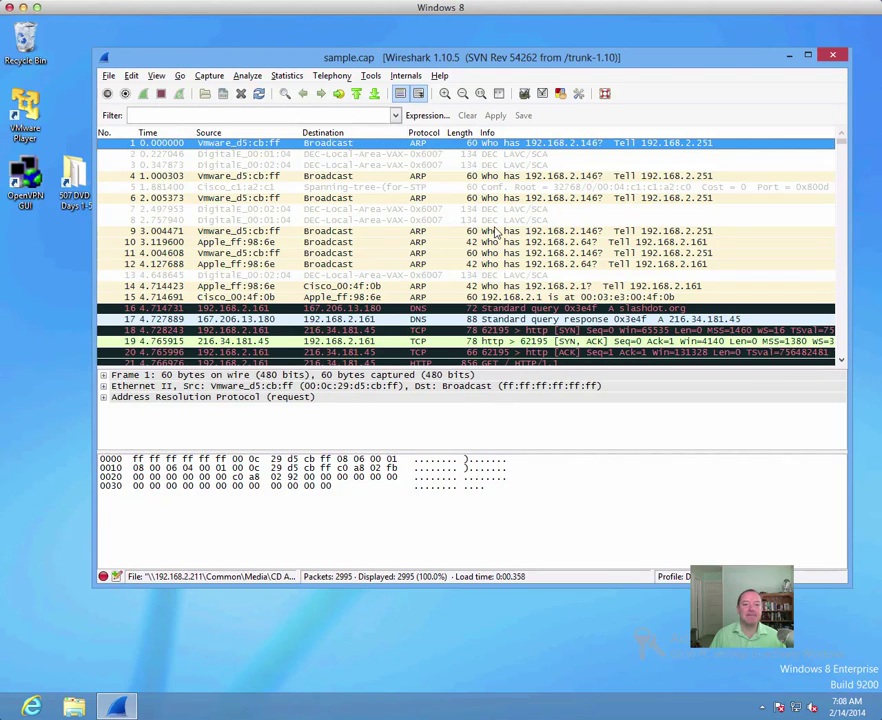
Step: Look through the first couple of hundred packets of the capture and return to the first packet
click(842, 314)
click(842, 314)
click(842, 314)
click(842, 314)
click(842, 314)
click(842, 314)
click(842, 314)
click(842, 314)
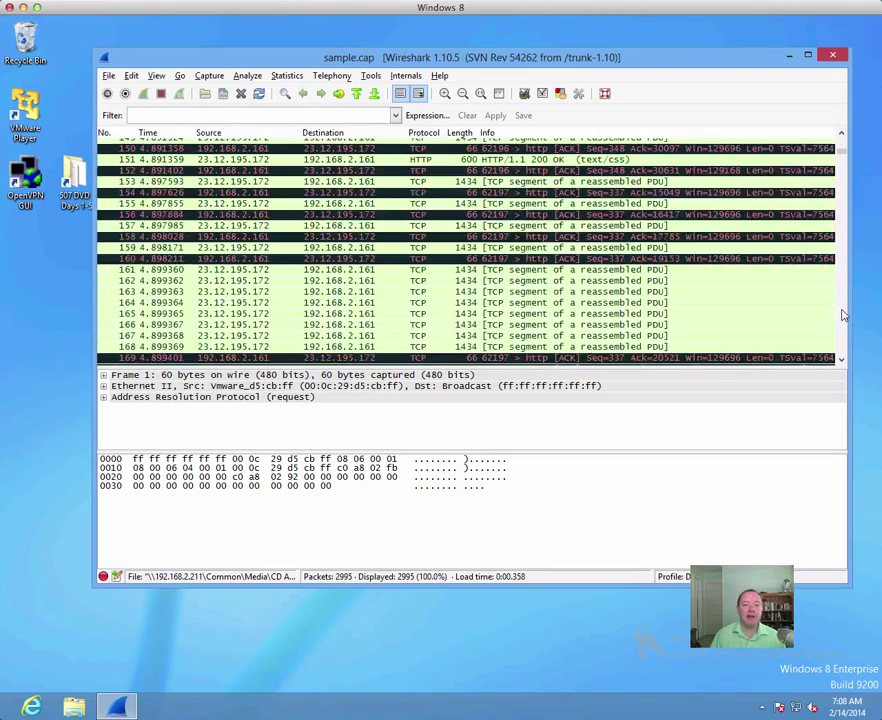
click(842, 314)
click(842, 314)
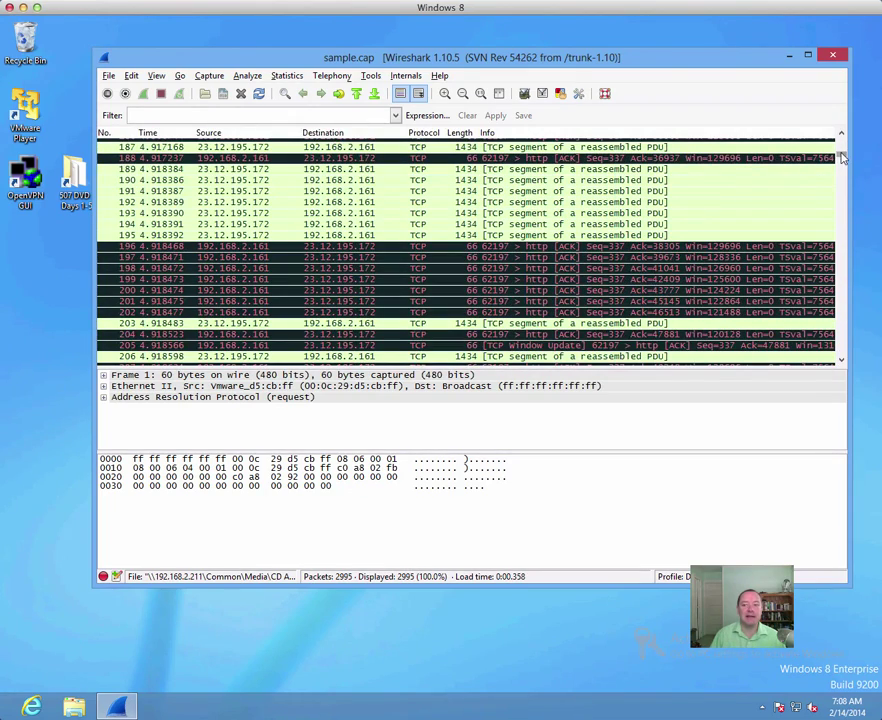
drag(842, 158, 843, 136)
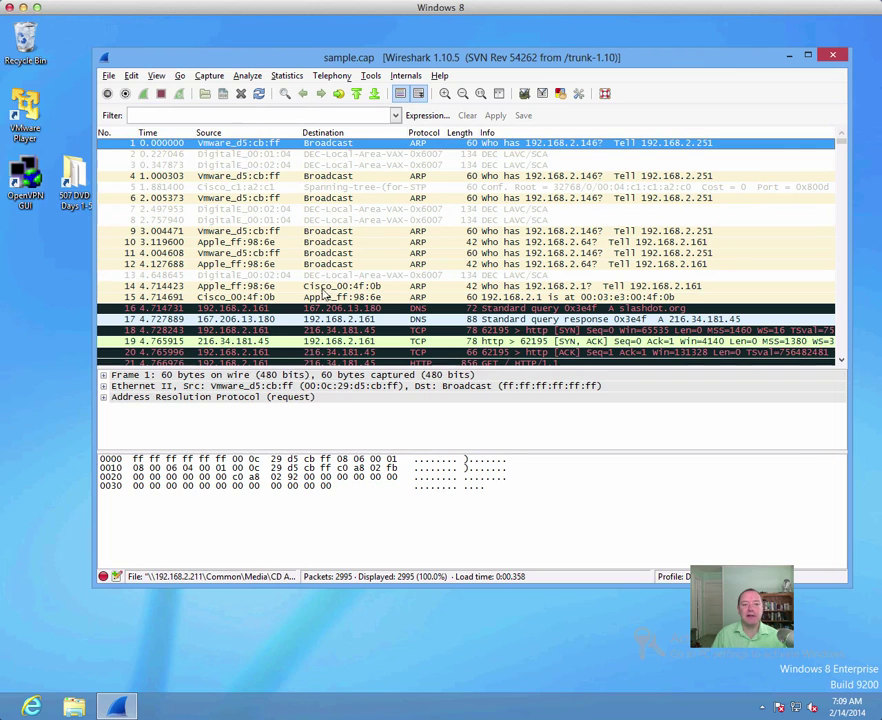
Step: Inspect the details of packets 2 and 1, and expand the Ethernet II header of packet 1
click(282, 156)
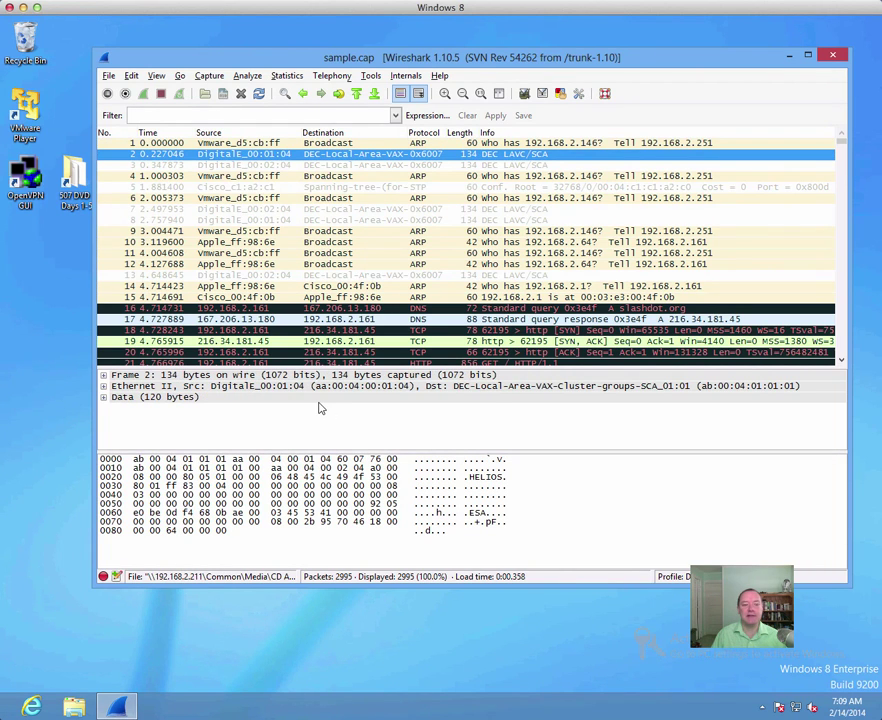
click(257, 144)
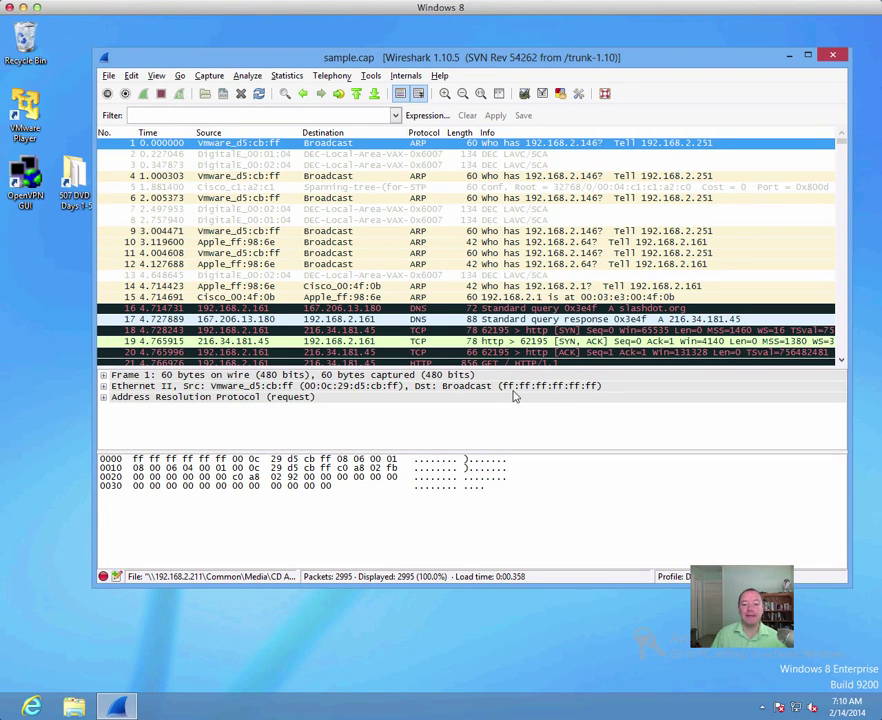
click(355, 387)
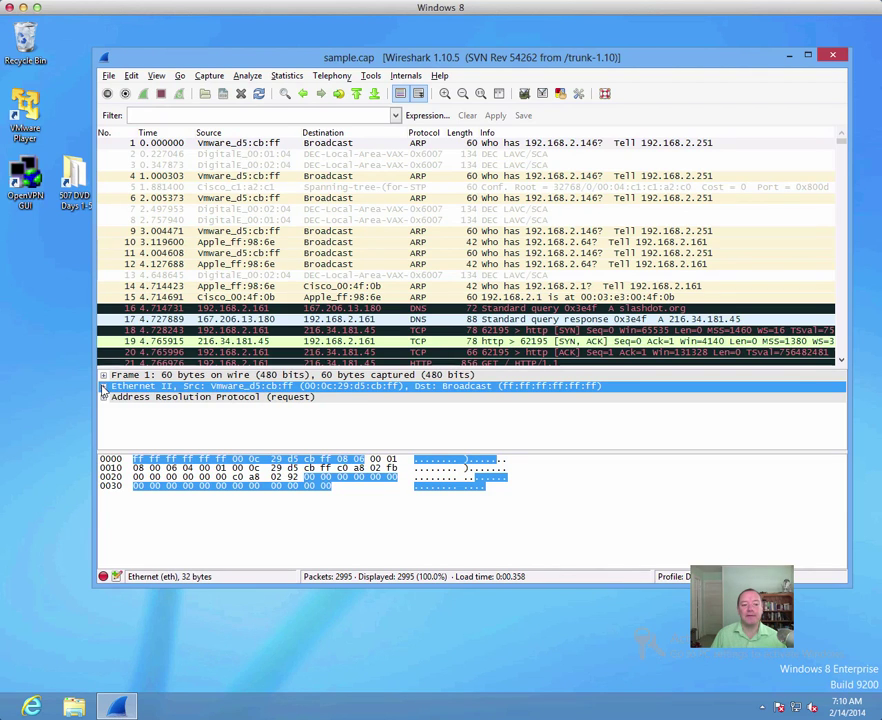
click(103, 386)
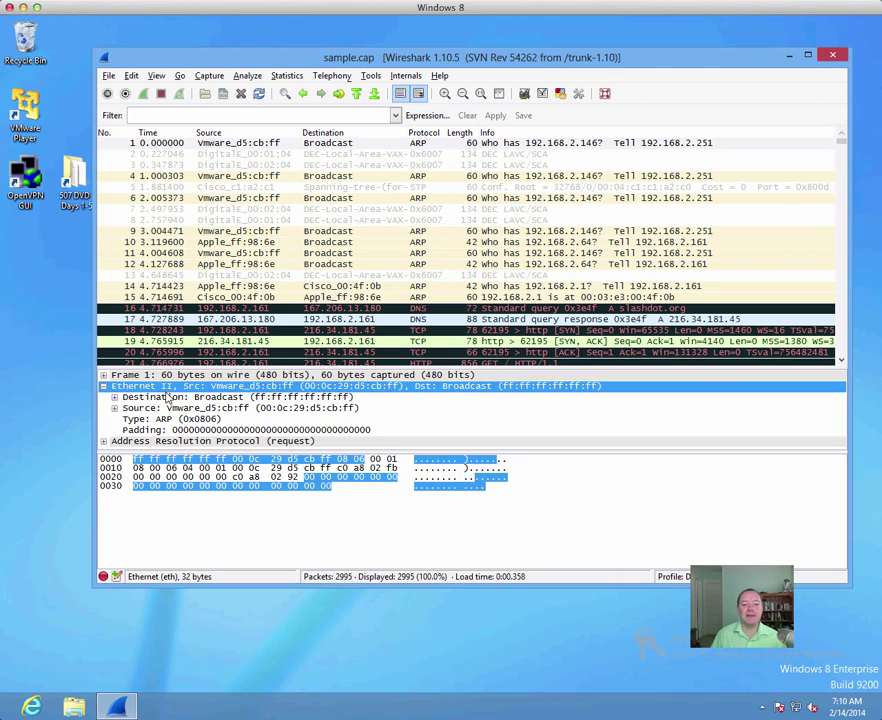
Step: Examine the bytes behind the destination, source, type and padding fields in packet 1's Ethernet II header
click(205, 398)
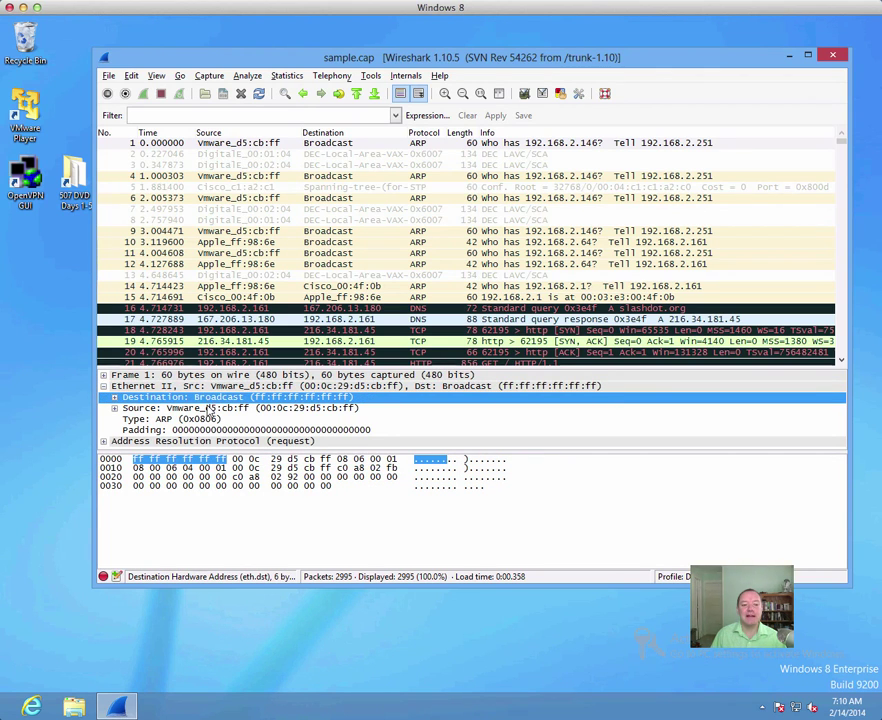
click(211, 408)
key(Up)
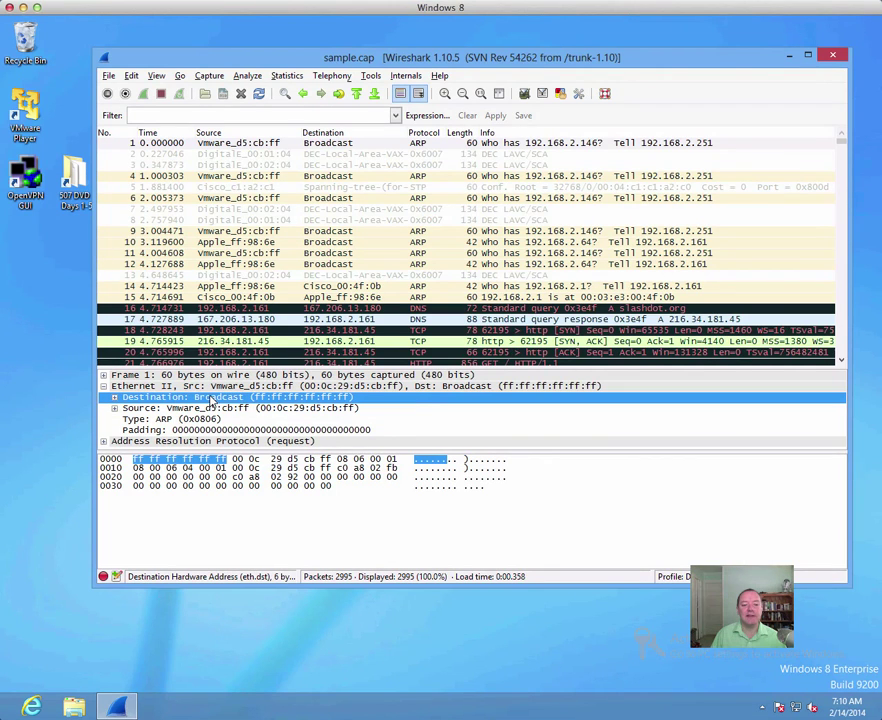
key(Down)
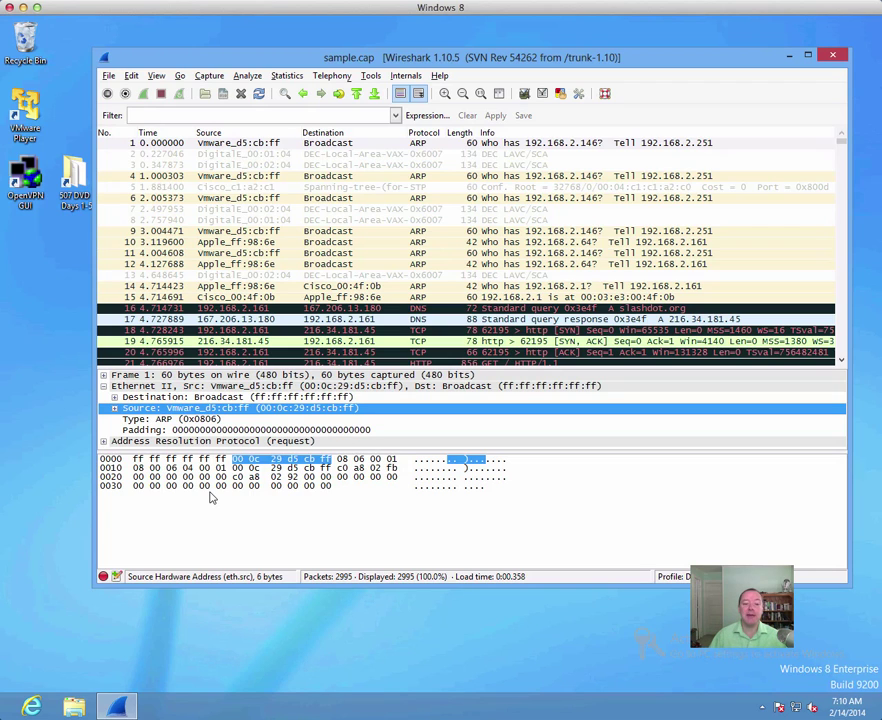
click(207, 420)
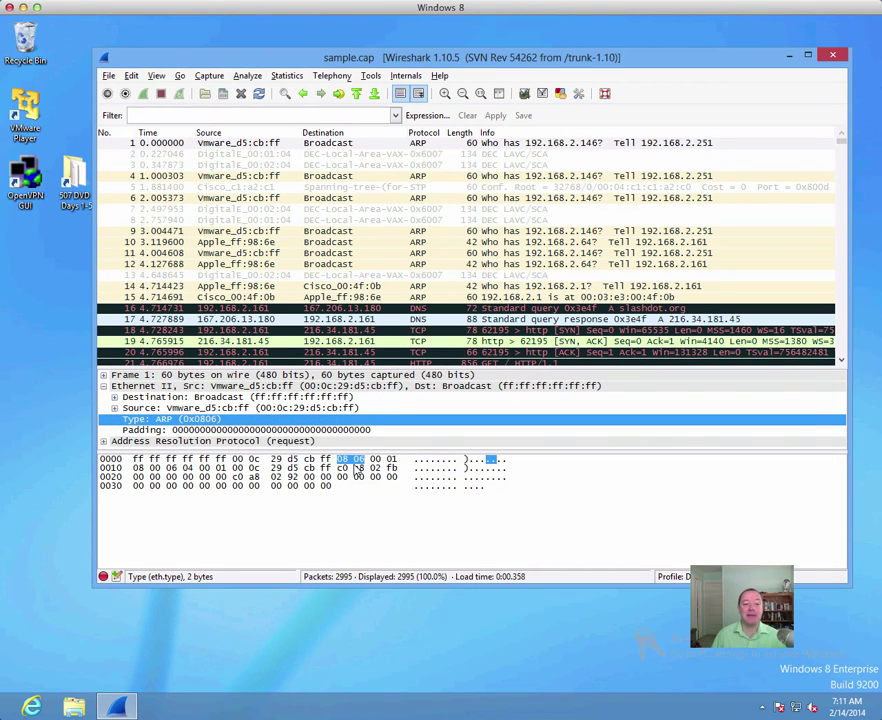
click(300, 428)
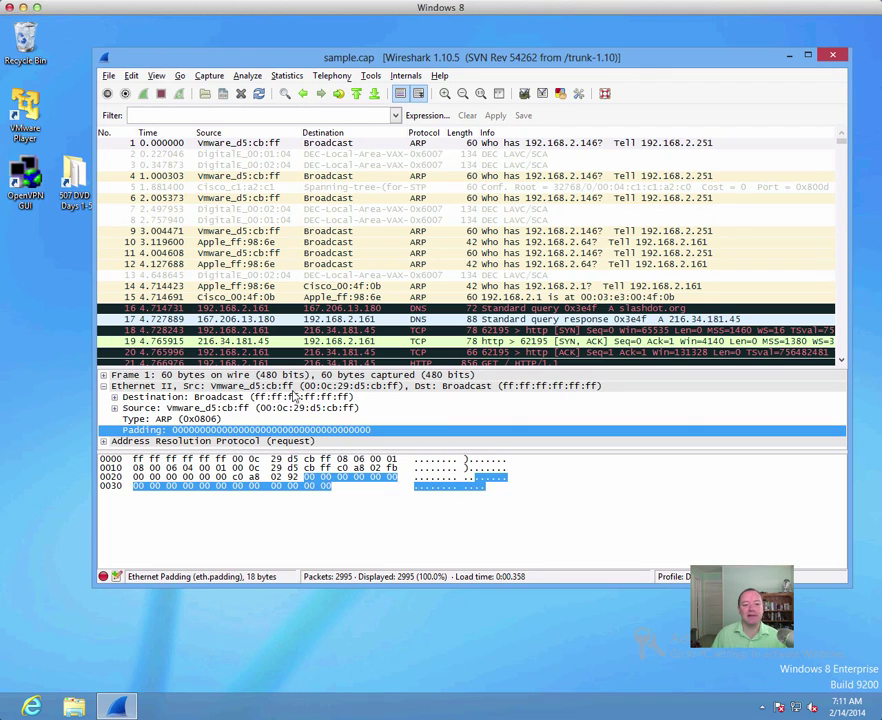
Step: Review packet 1's whole Ethernet II header again and compare its destination and source address bytes
click(253, 386)
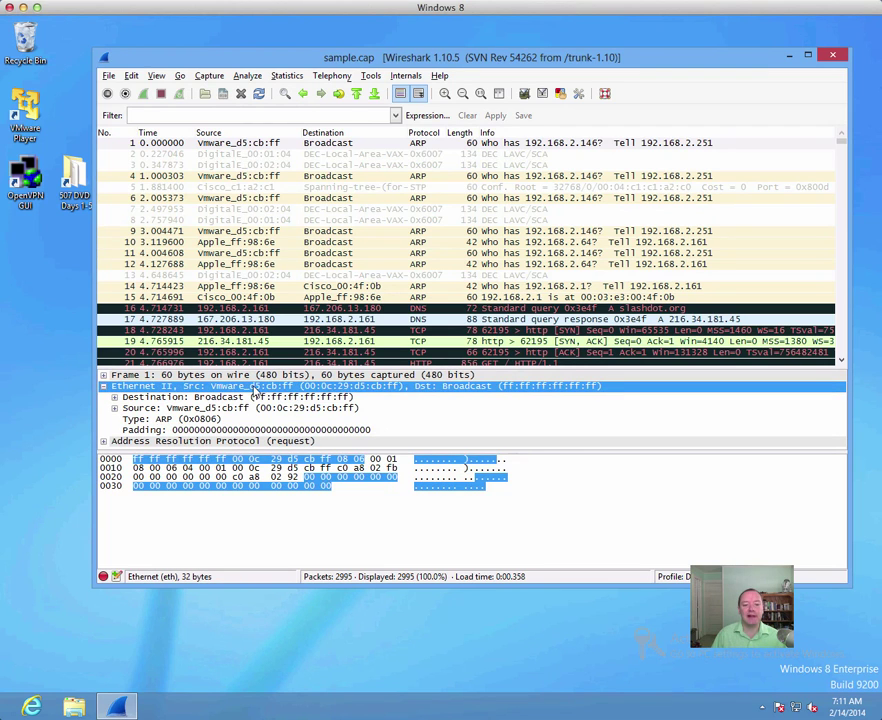
click(229, 398)
click(231, 409)
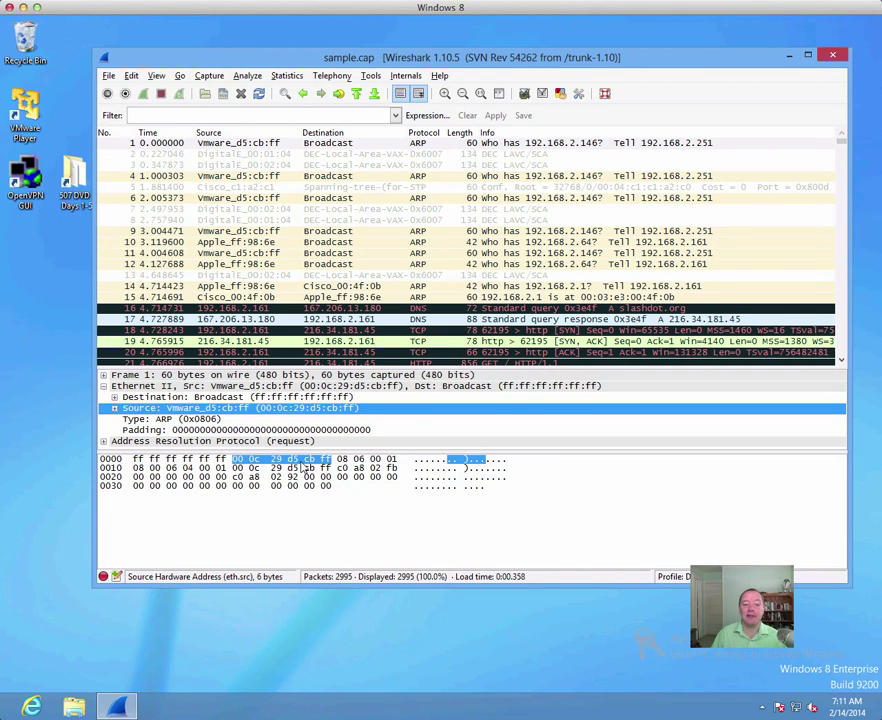
click(185, 461)
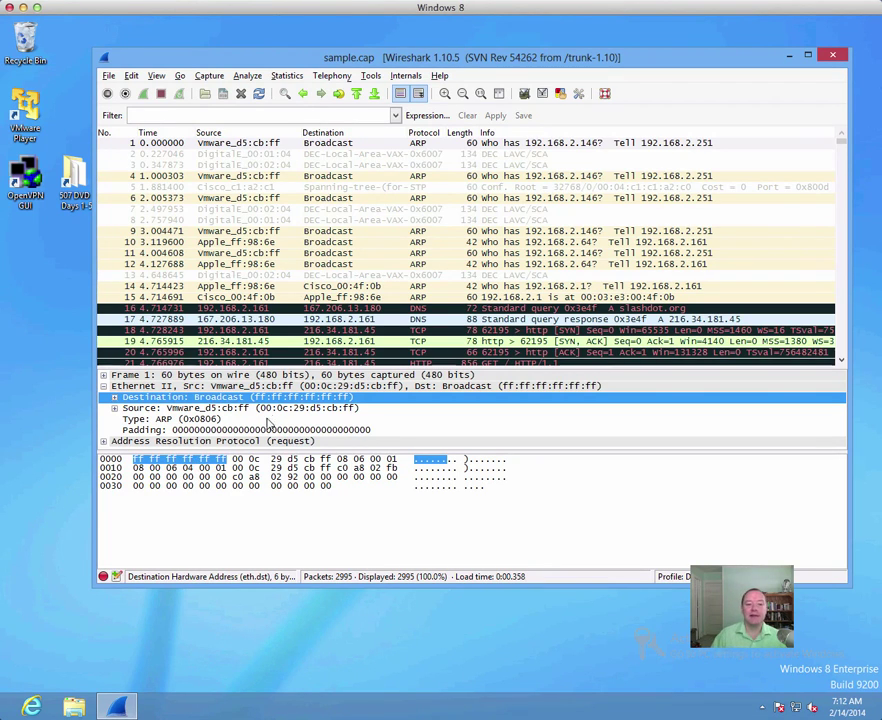
click(232, 408)
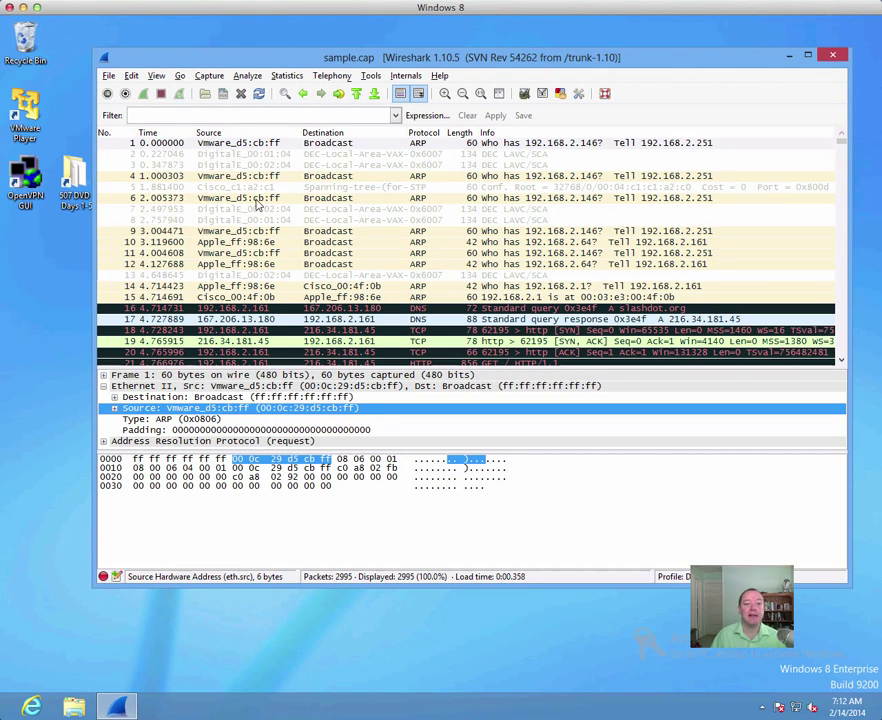
Step: View the Ethernet headers of packets 2 and 10, and make the packet details pane taller
click(231, 156)
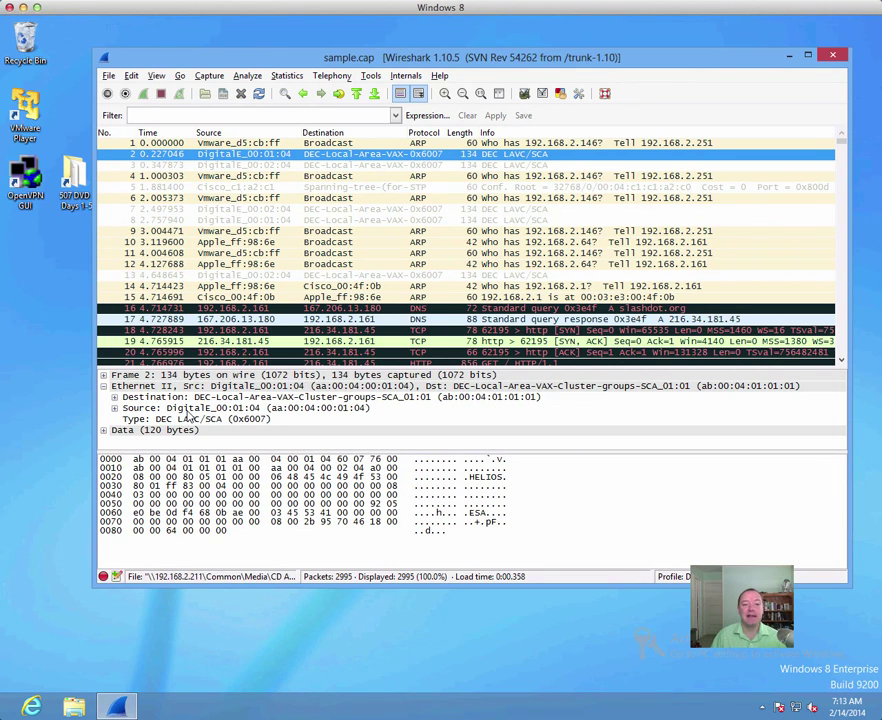
click(223, 243)
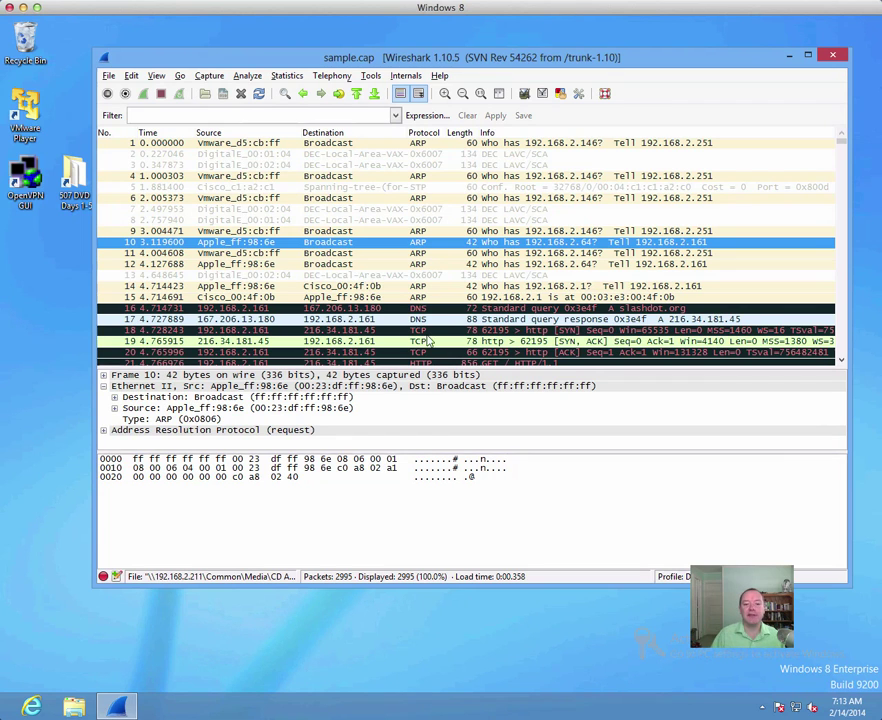
drag(427, 366, 427, 279)
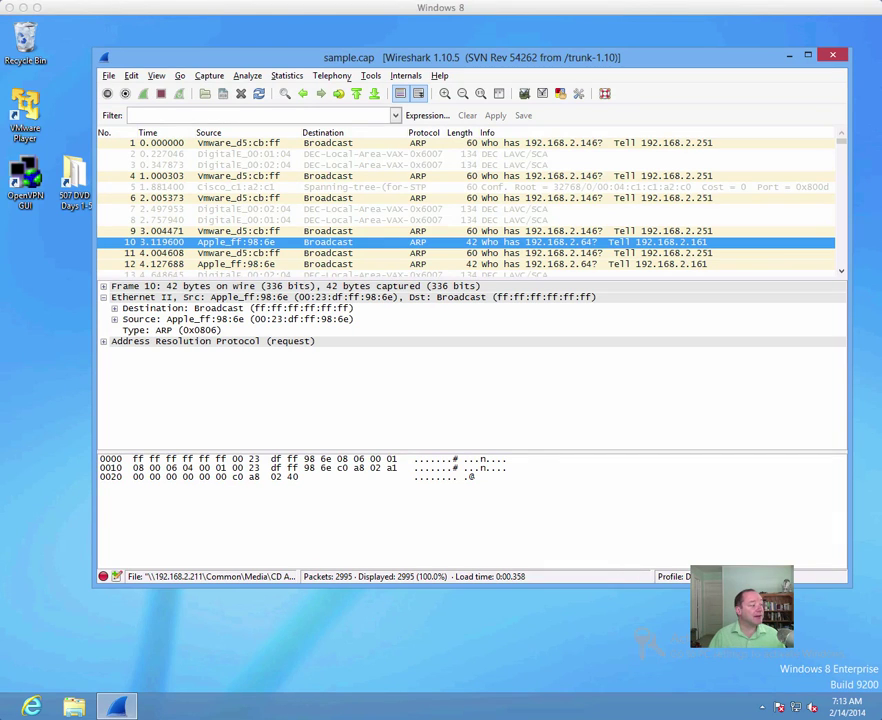
Step: Open the display filter expression builder and browse its field names to find TCP - Transmission Control Protocol
click(468, 50)
click(255, 114)
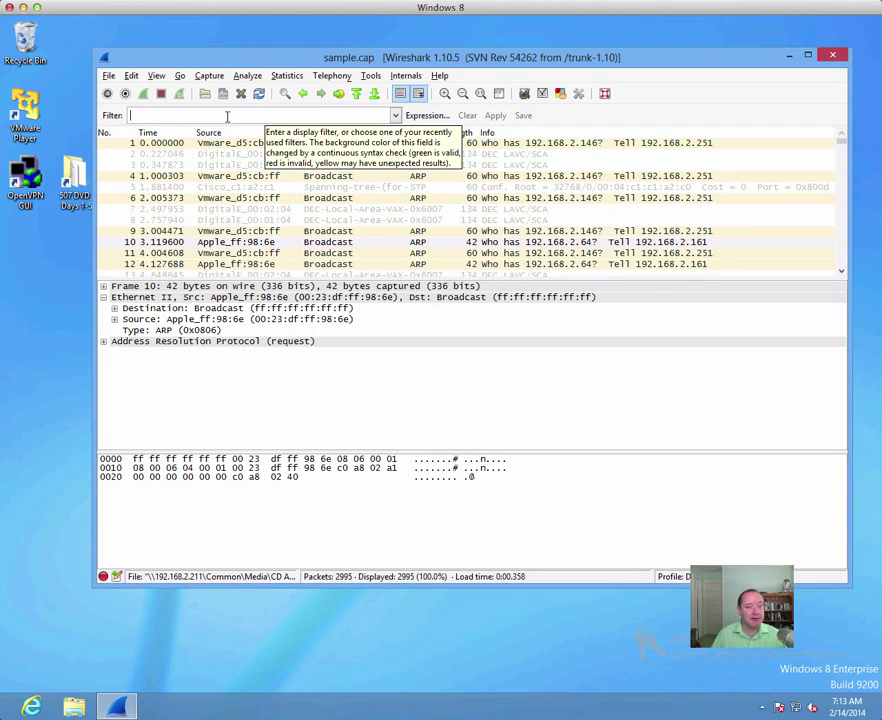
click(437, 116)
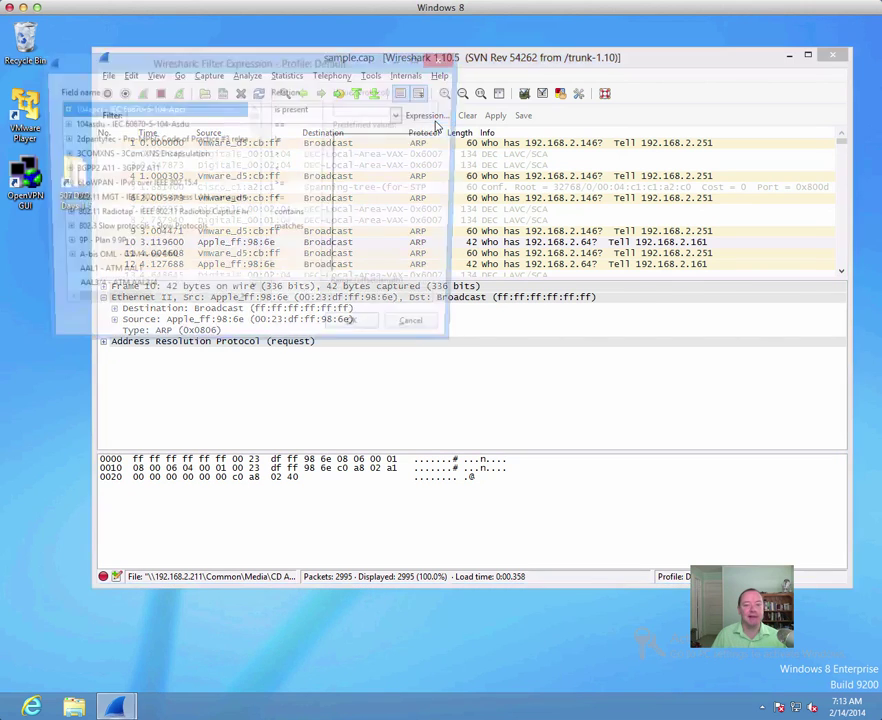
drag(230, 75, 298, 82)
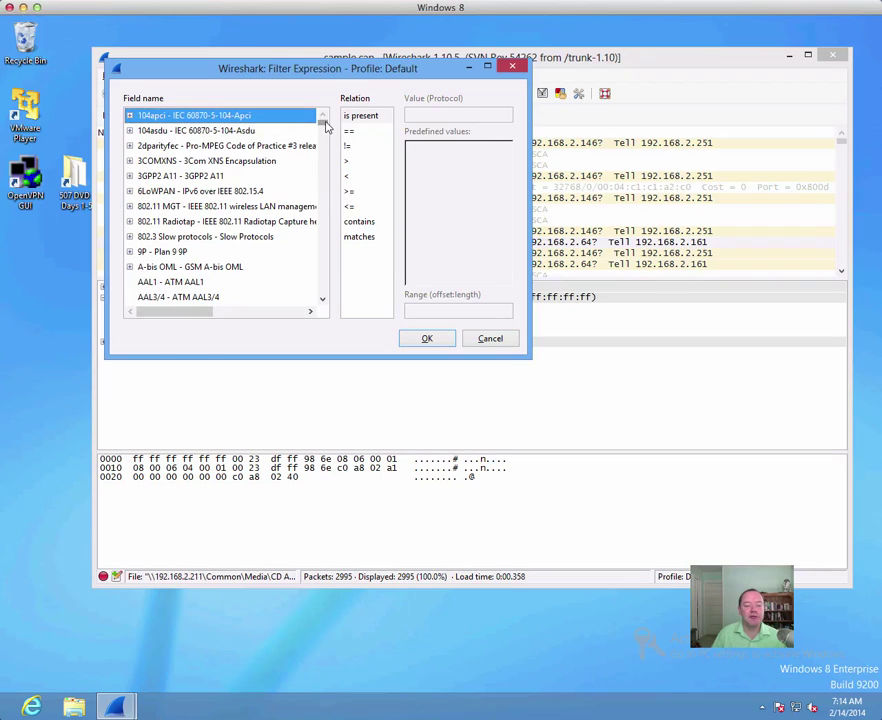
drag(325, 125, 321, 295)
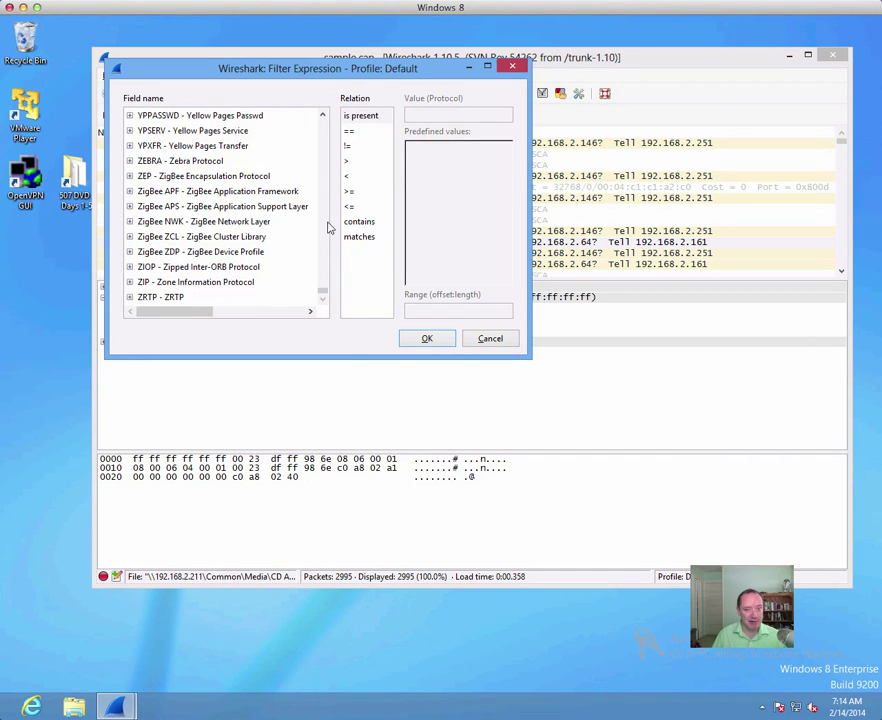
scroll(324, 225, up, 4)
scroll(324, 225, up, 20)
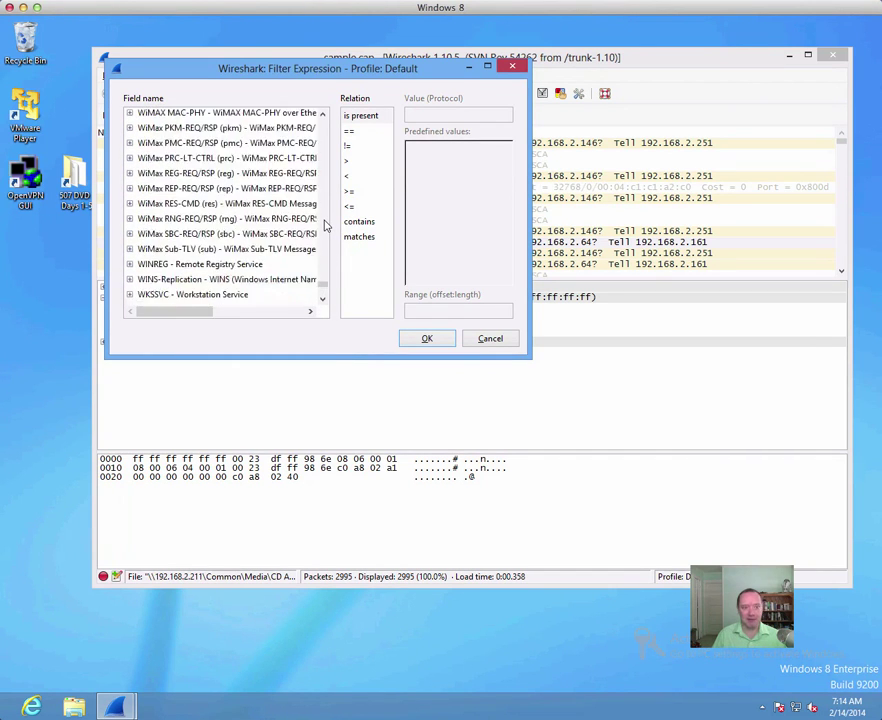
scroll(324, 225, up, 12)
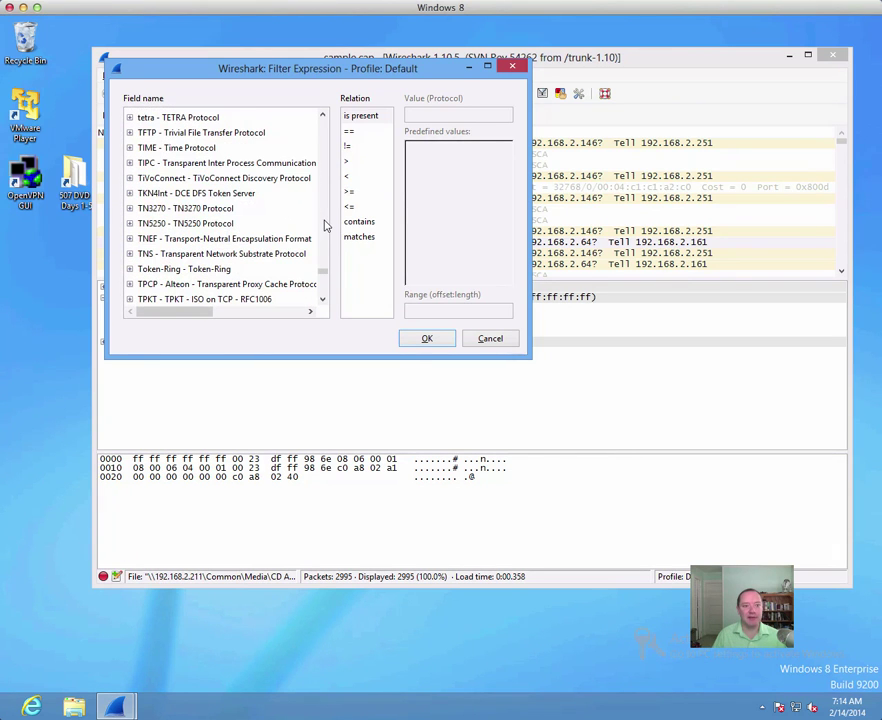
scroll(328, 178, up, 4)
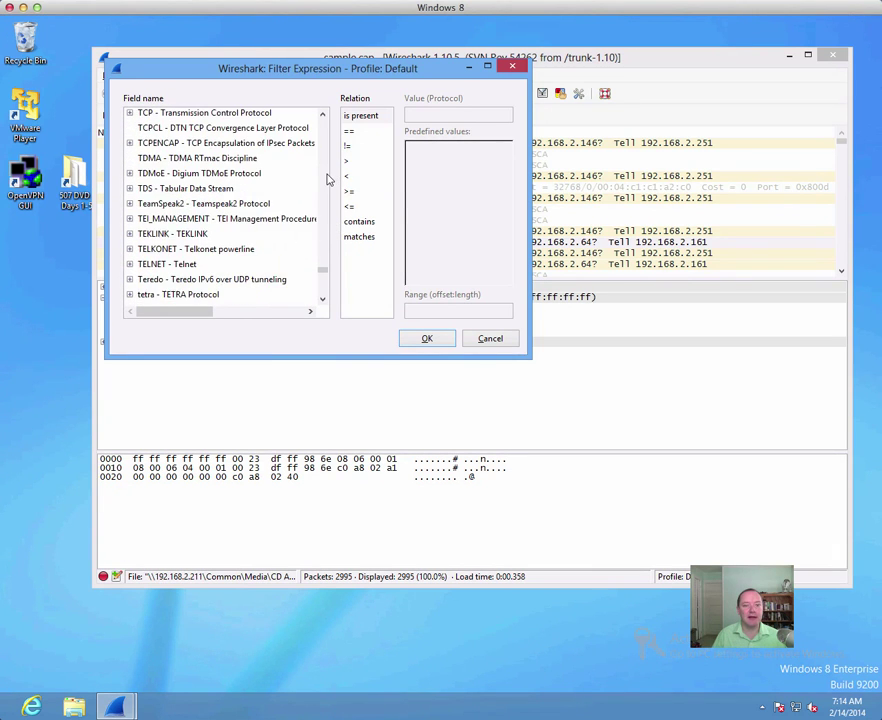
scroll(328, 178, up, 4)
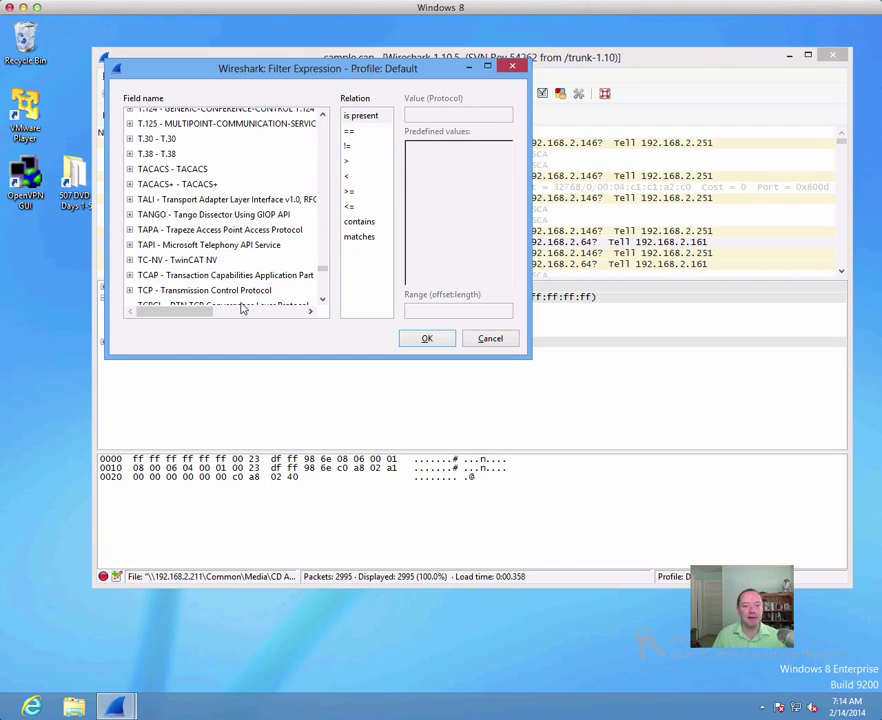
Step: Select and expand the TCP protocol in the filter expression builder and look through its available fields
click(130, 291)
scroll(322, 300, down, 2)
scroll(322, 303, down, 4)
scroll(322, 303, down, 5)
scroll(322, 301, down, 3)
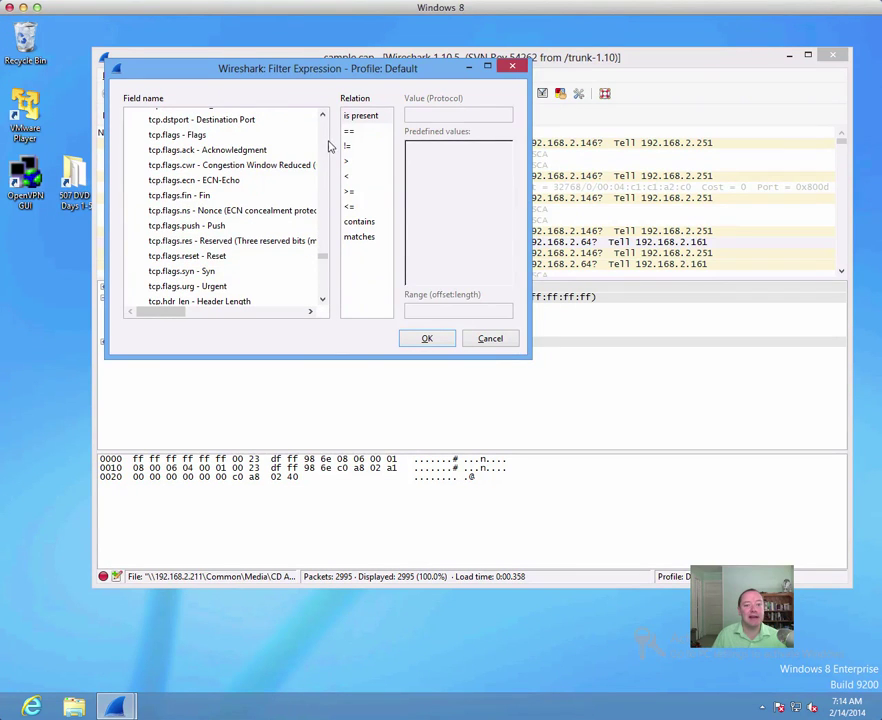
scroll(322, 116, up, 4)
scroll(322, 116, up, 10)
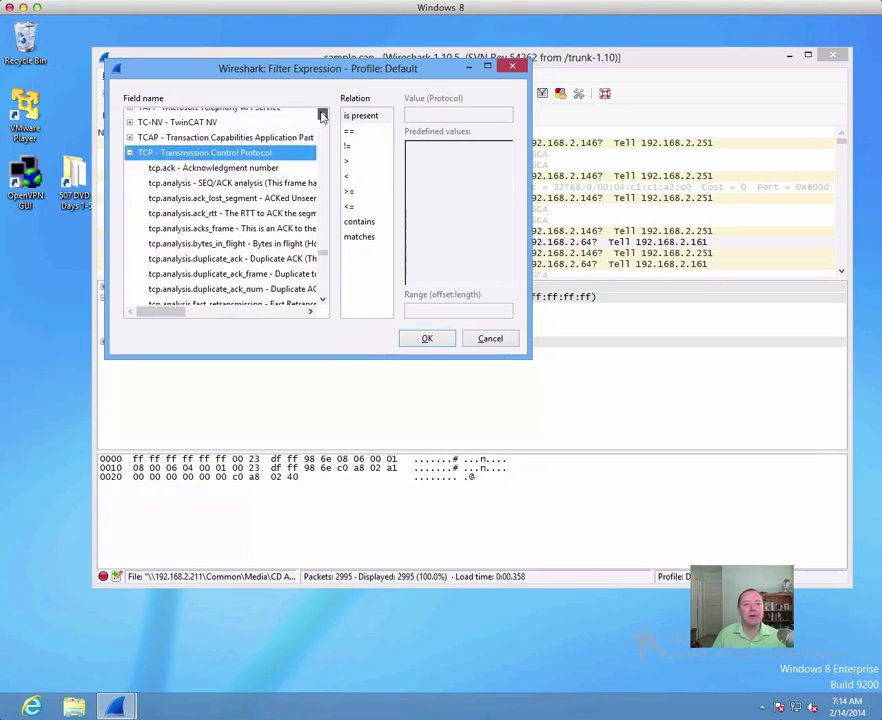
scroll(322, 116, up, 2)
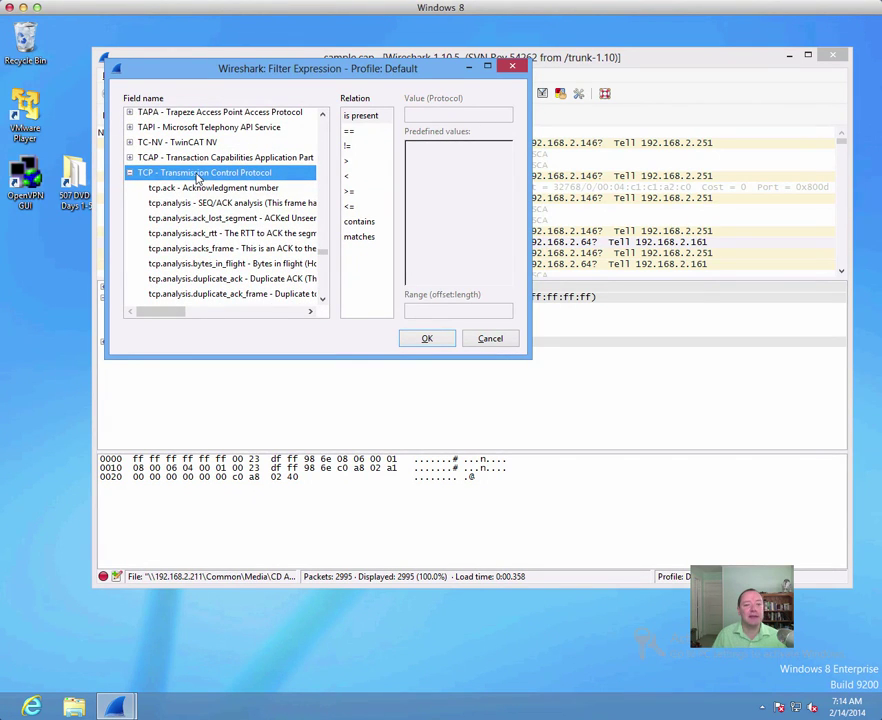
Step: Build a display filter for TCP with the relation "is present" and apply it to the capture
click(376, 118)
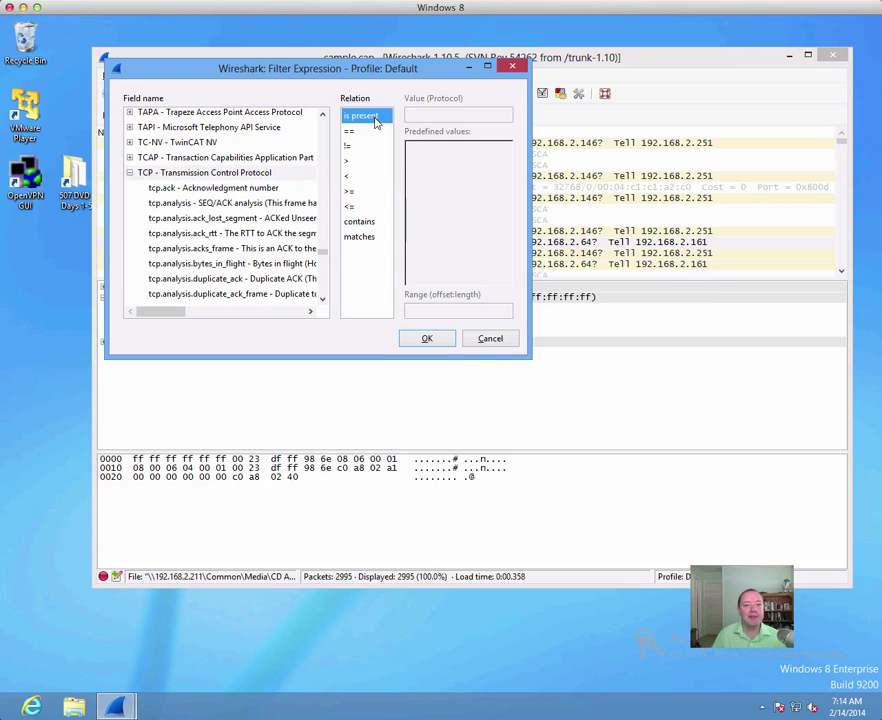
click(436, 342)
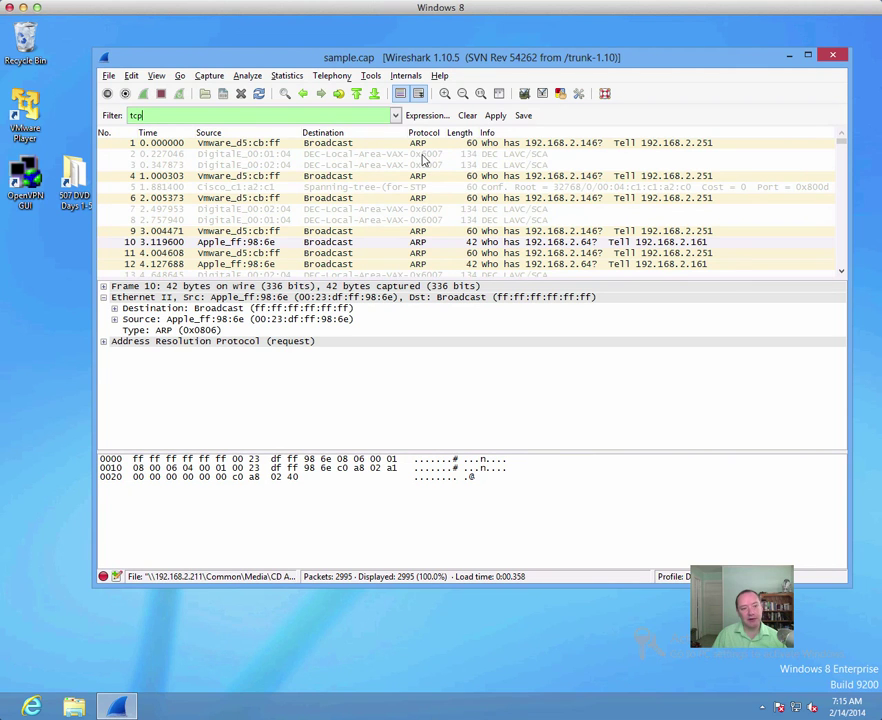
click(496, 116)
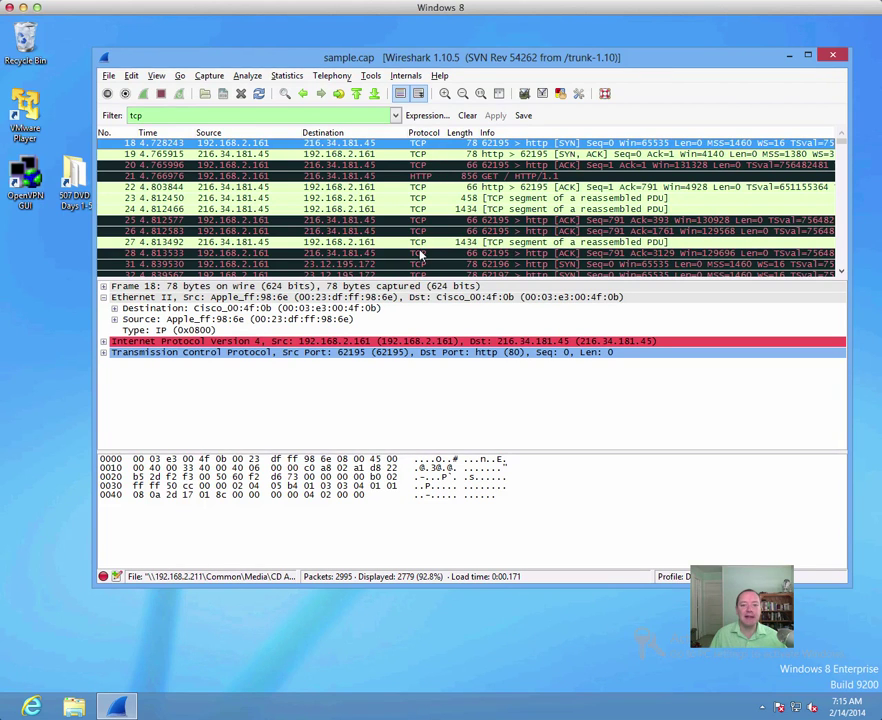
Step: Select packet 21, the HTTP GET request, and expand its Transmission Control Protocol header
click(424, 177)
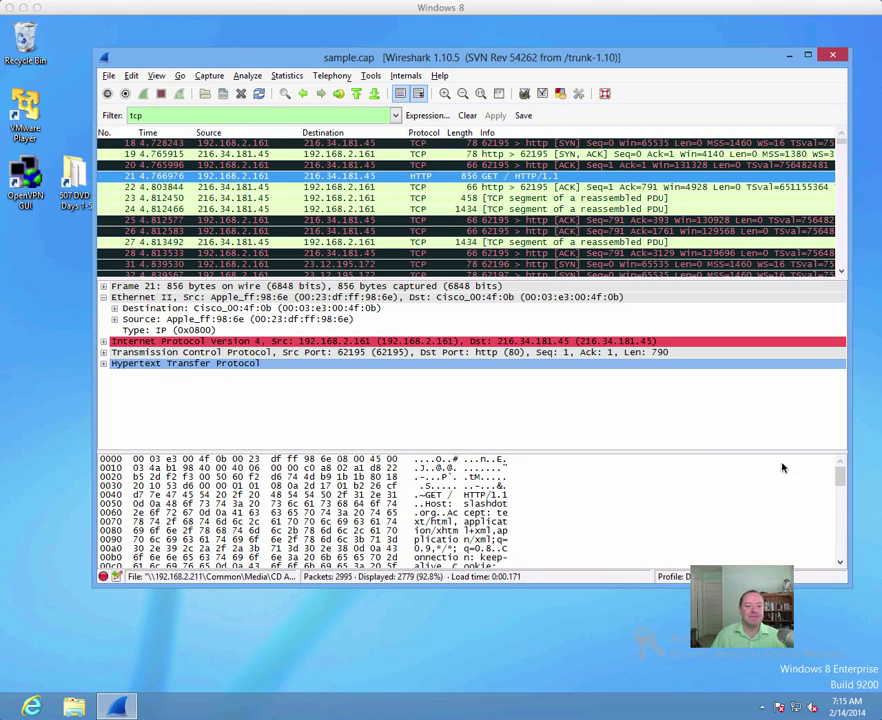
click(309, 355)
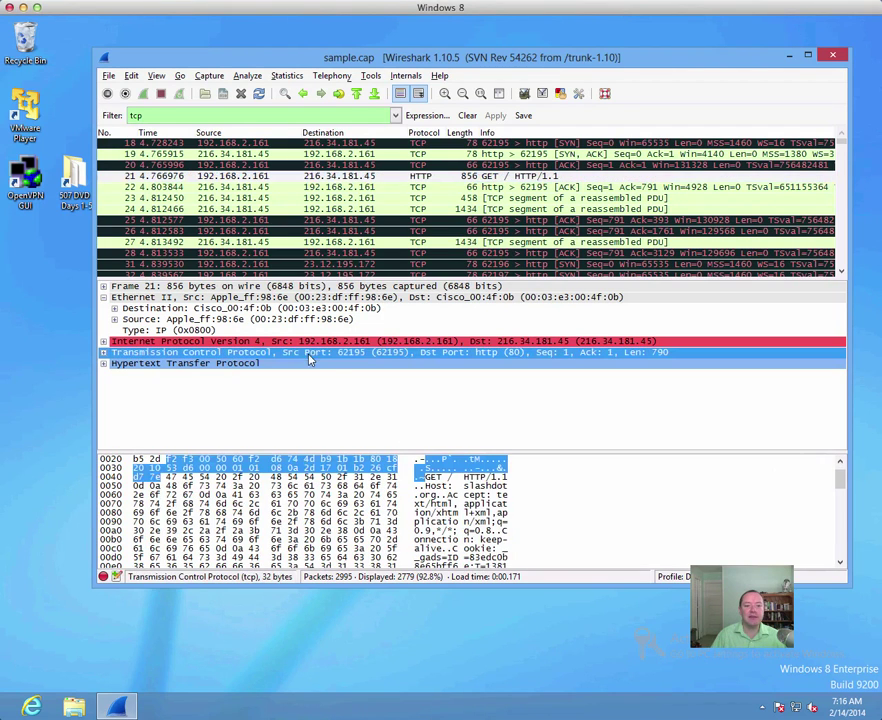
click(103, 352)
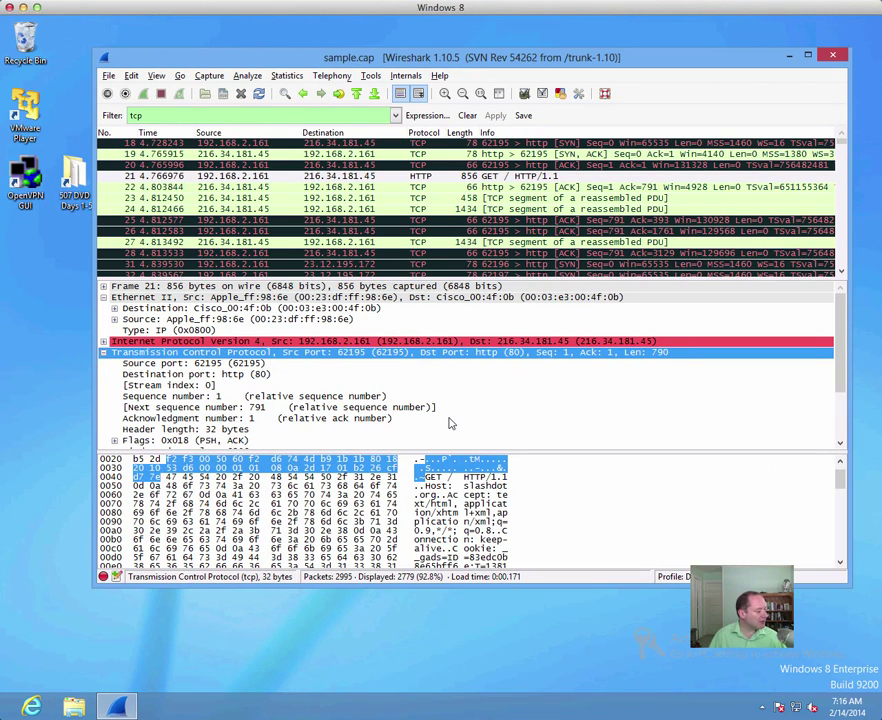
Step: View the TCP header fields of packet 18, and inspect the destination port and flags of packet 21
click(256, 147)
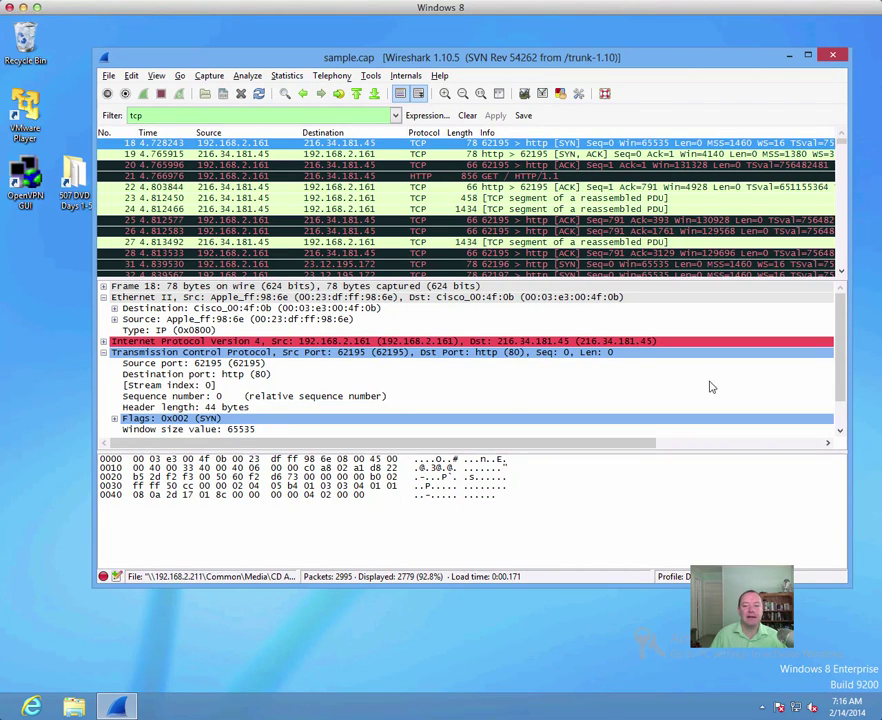
drag(841, 376, 840, 425)
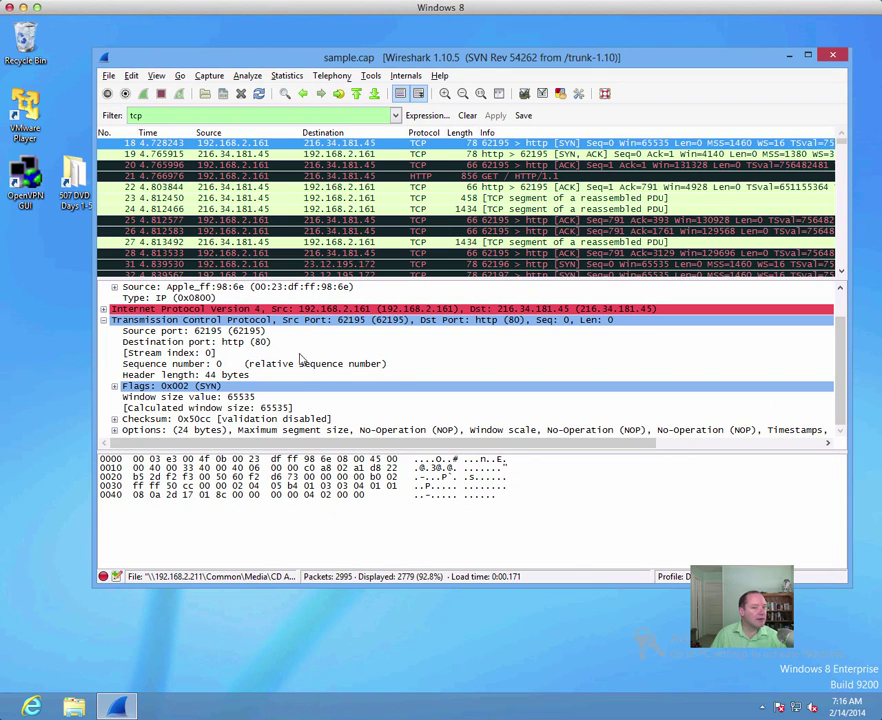
click(182, 177)
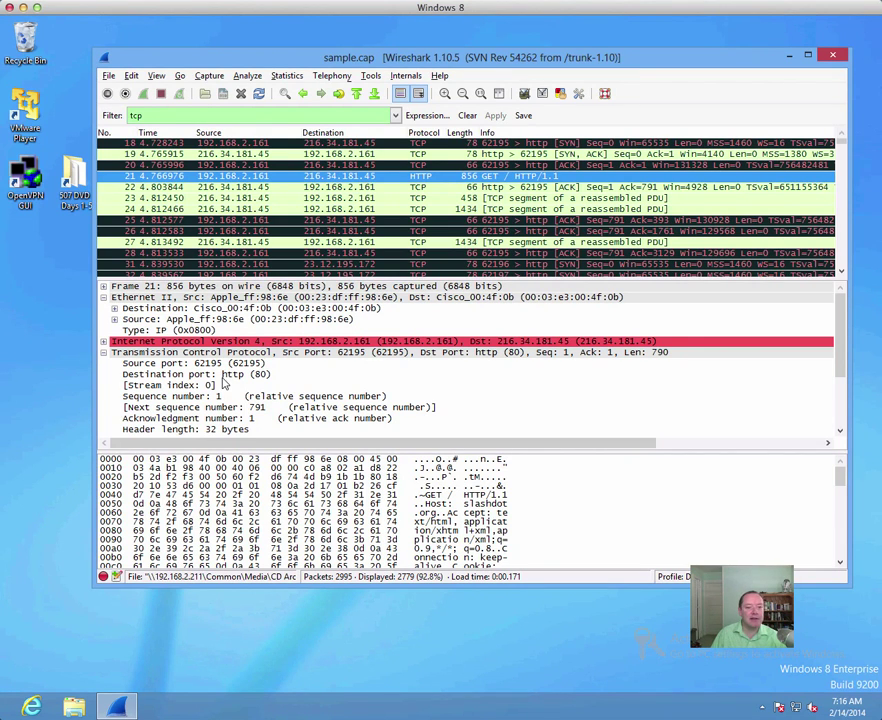
click(227, 377)
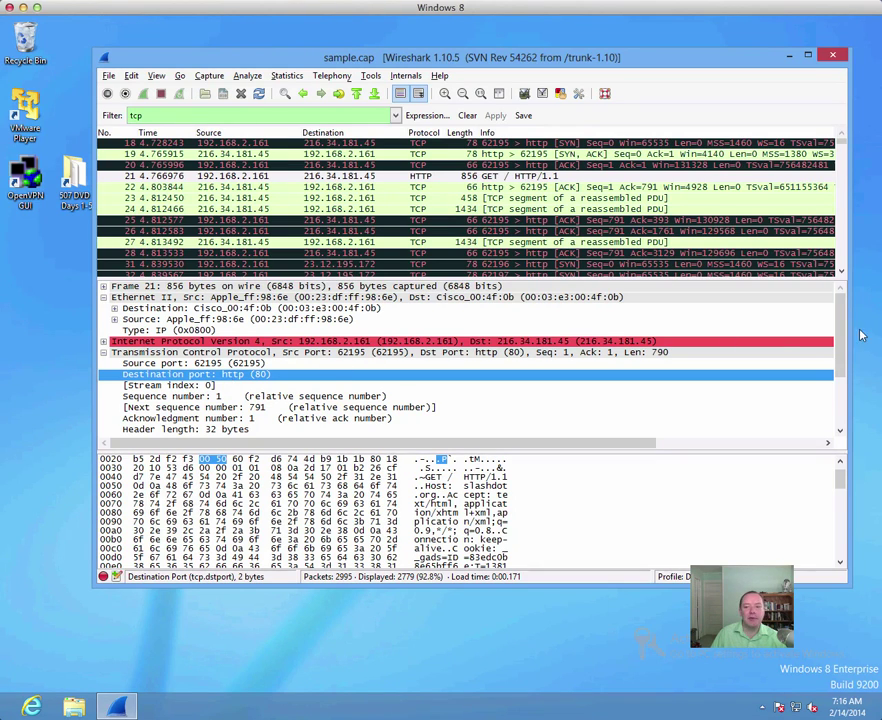
scroll(840, 398, down, 1)
scroll(840, 398, down, 1)
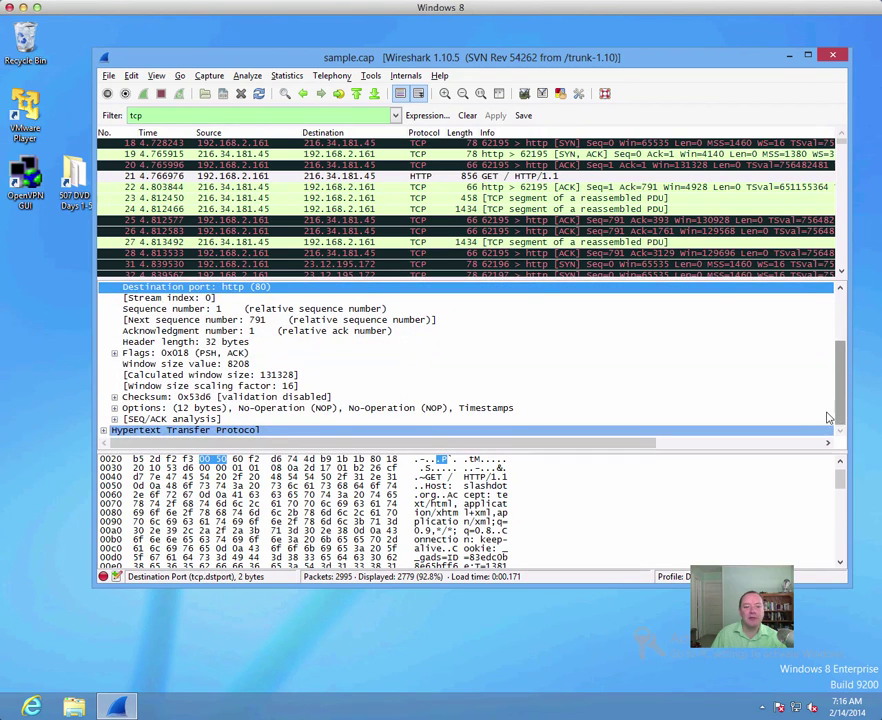
click(213, 355)
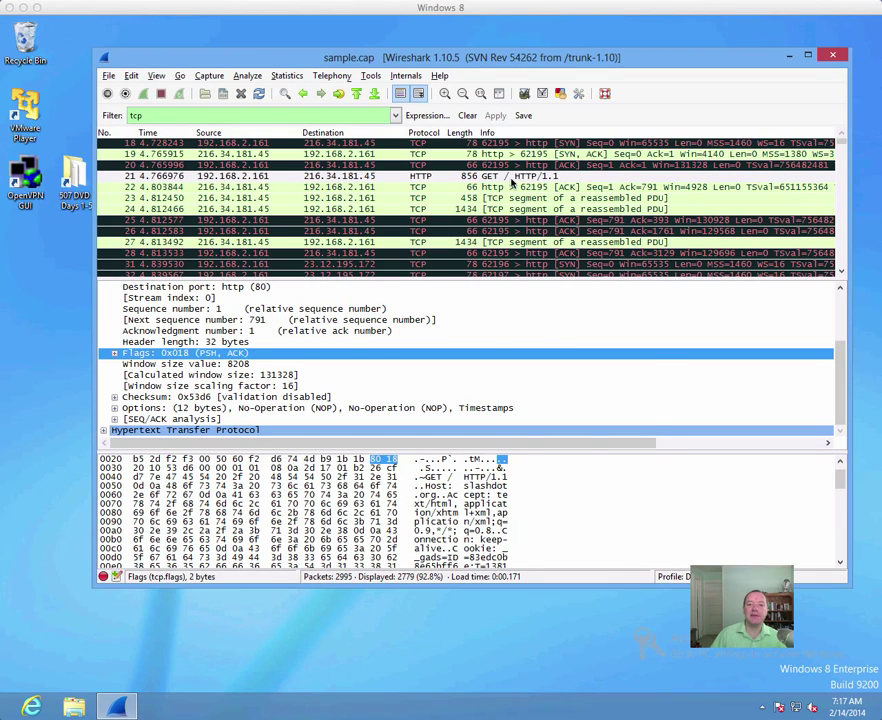
Step: Follow the TCP stream of packet 21, the HTTP GET request, and reposition the stream window over the packet list
right_click(510, 179)
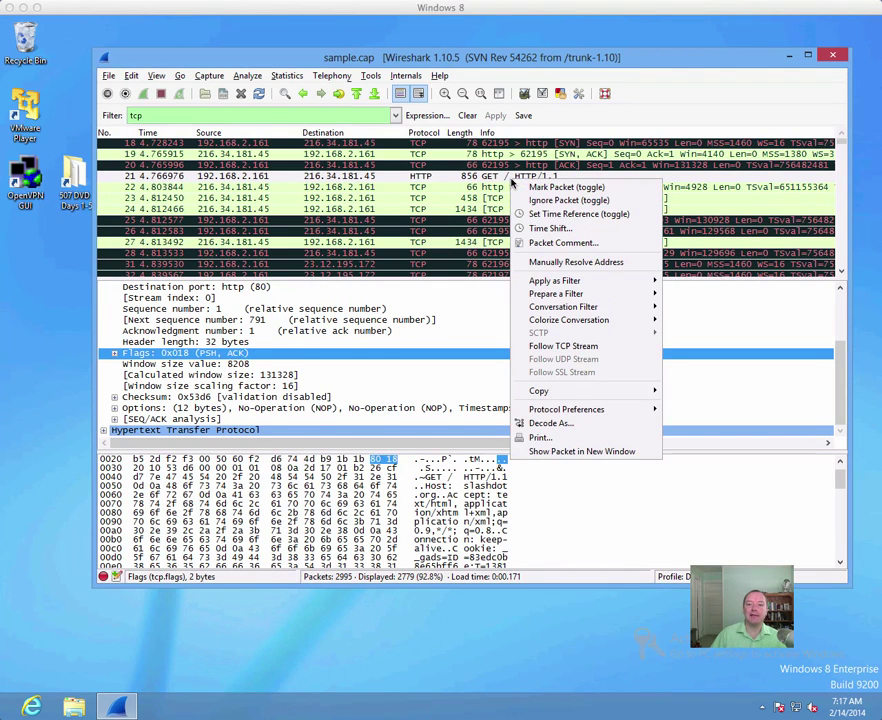
click(456, 179)
right_click(456, 179)
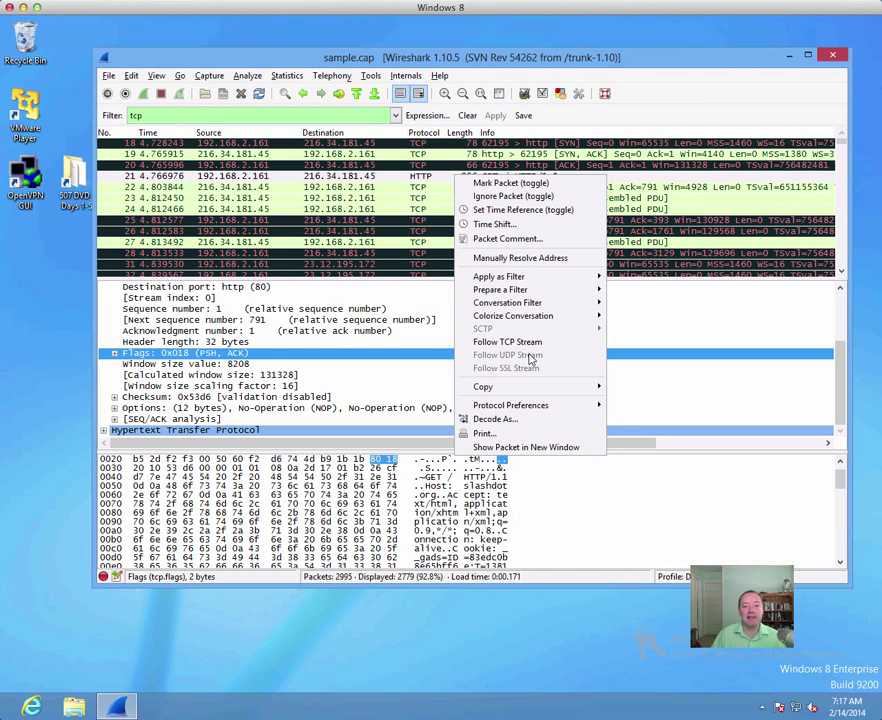
click(528, 342)
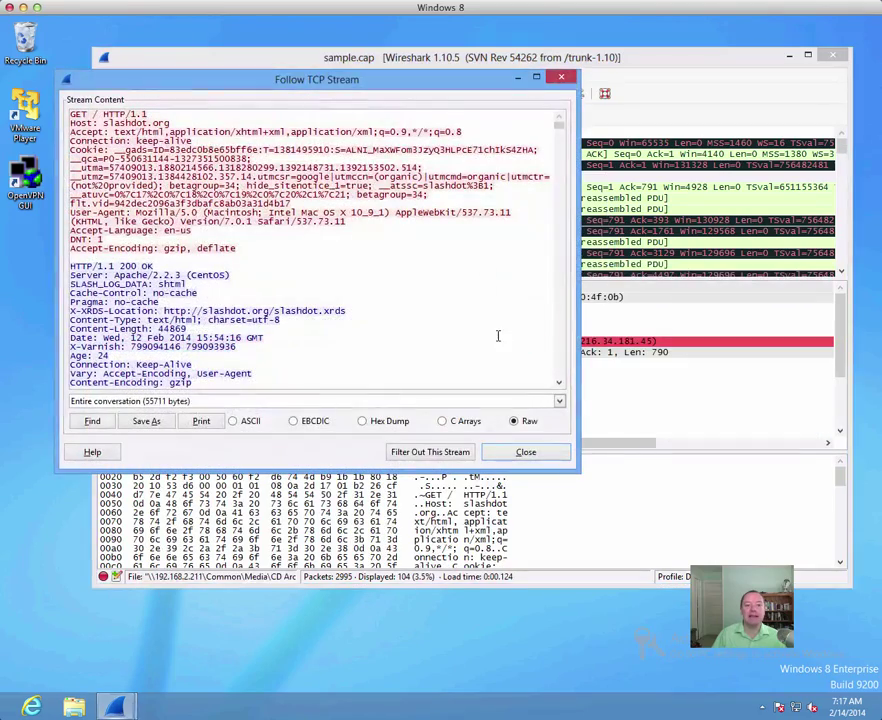
drag(233, 77, 298, 279)
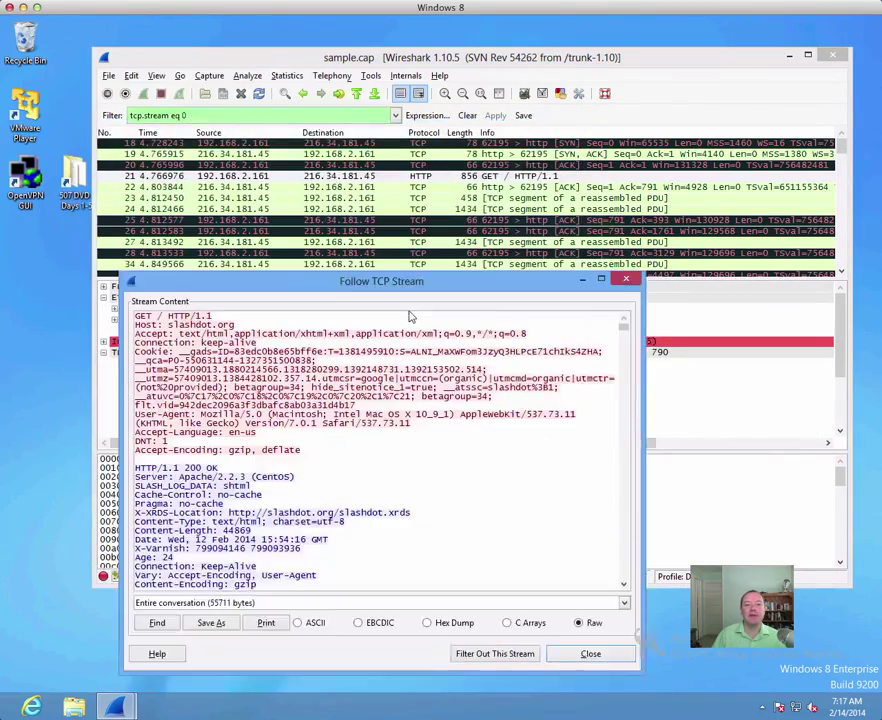
drag(409, 317, 425, 383)
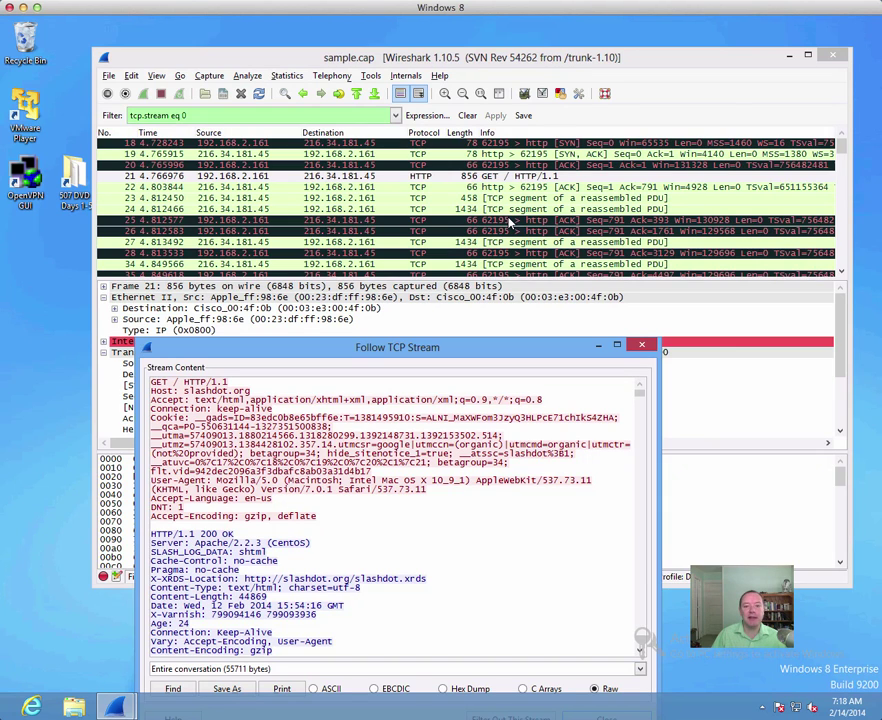
drag(477, 348, 524, 148)
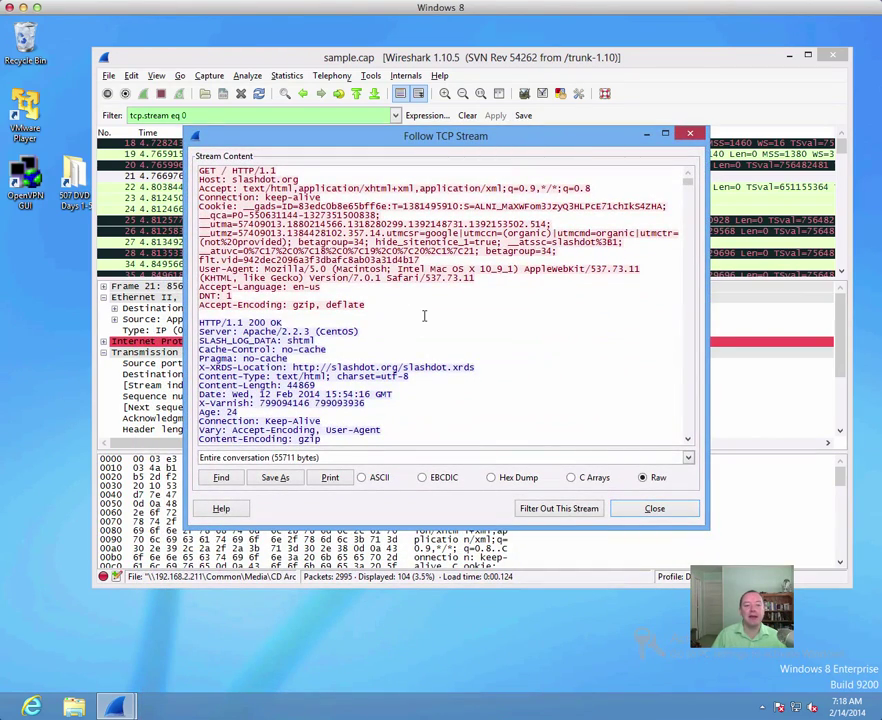
Step: Examine the client's GET request block and the server's response block in the followed stream's content
drag(417, 313, 187, 163)
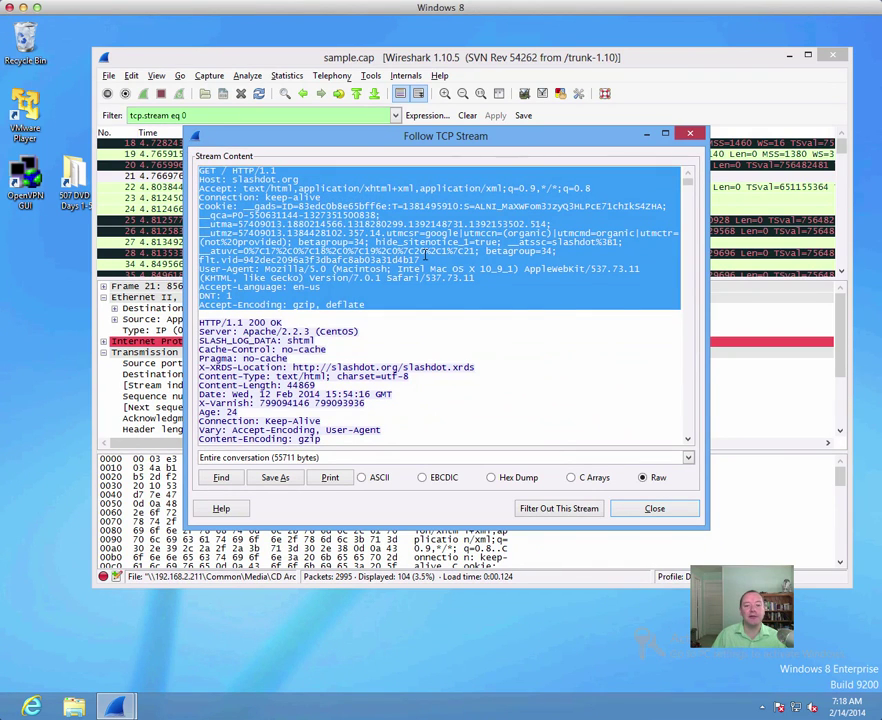
click(425, 256)
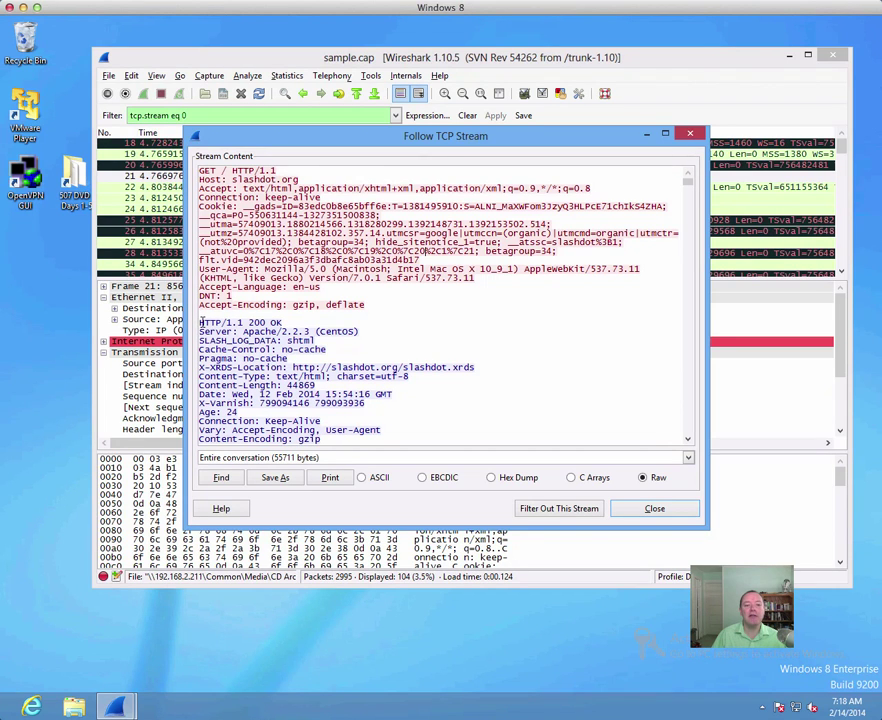
drag(200, 321, 387, 576)
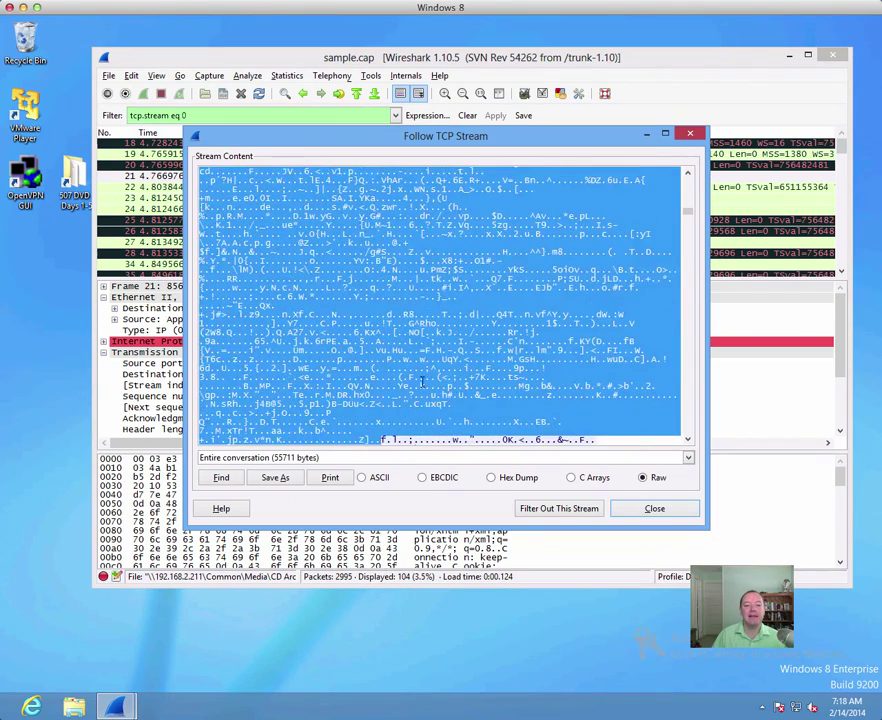
scroll(432, 322, up, 10)
scroll(432, 321, down, 8)
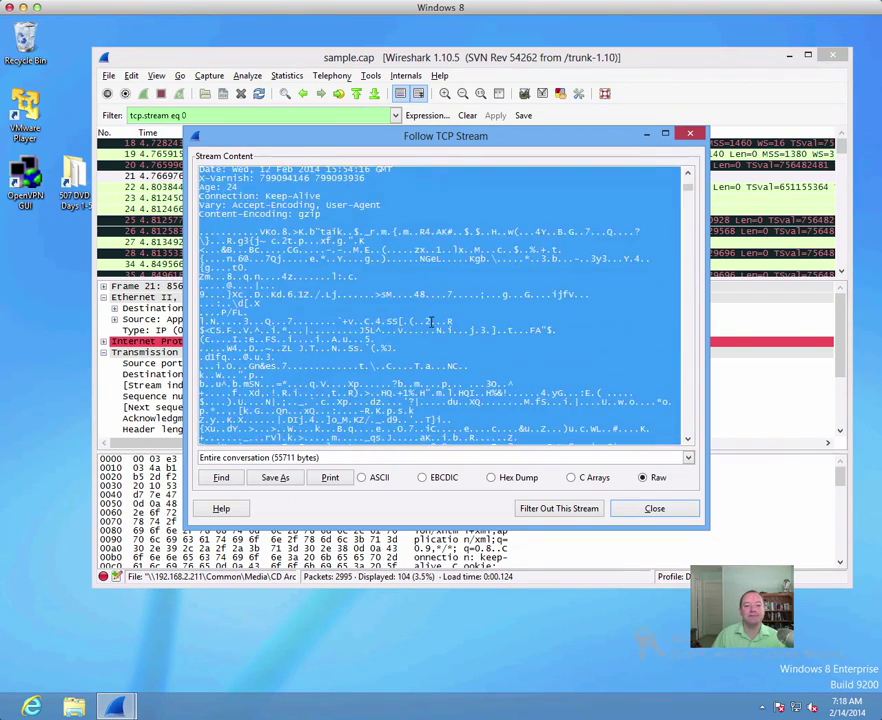
click(432, 321)
scroll(301, 425, up, 8)
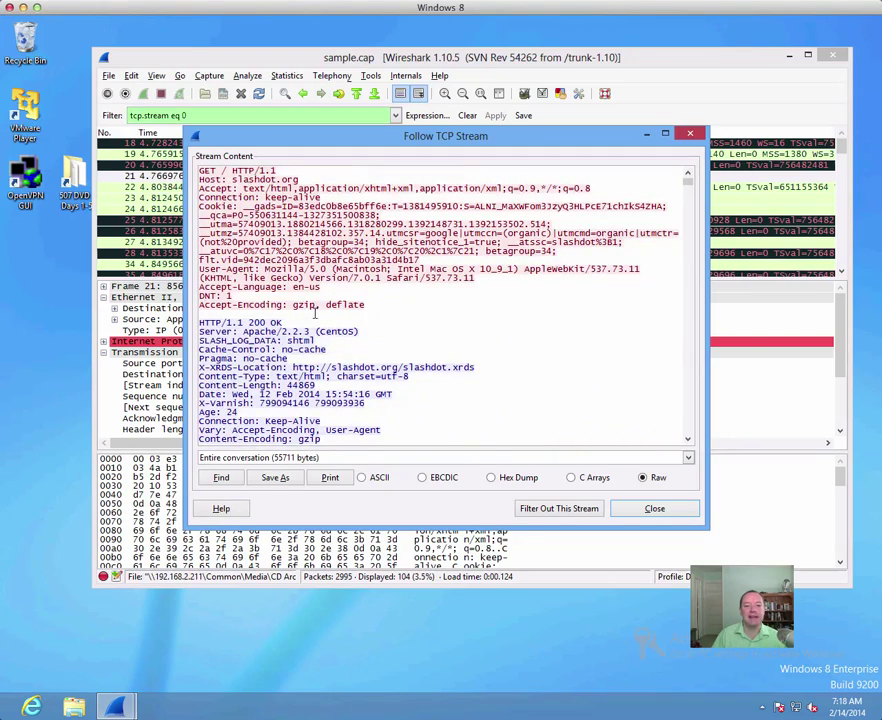
Step: Inspect the server response's body and its Content-Encoding value, and close the stream window
scroll(430, 321, down, 8)
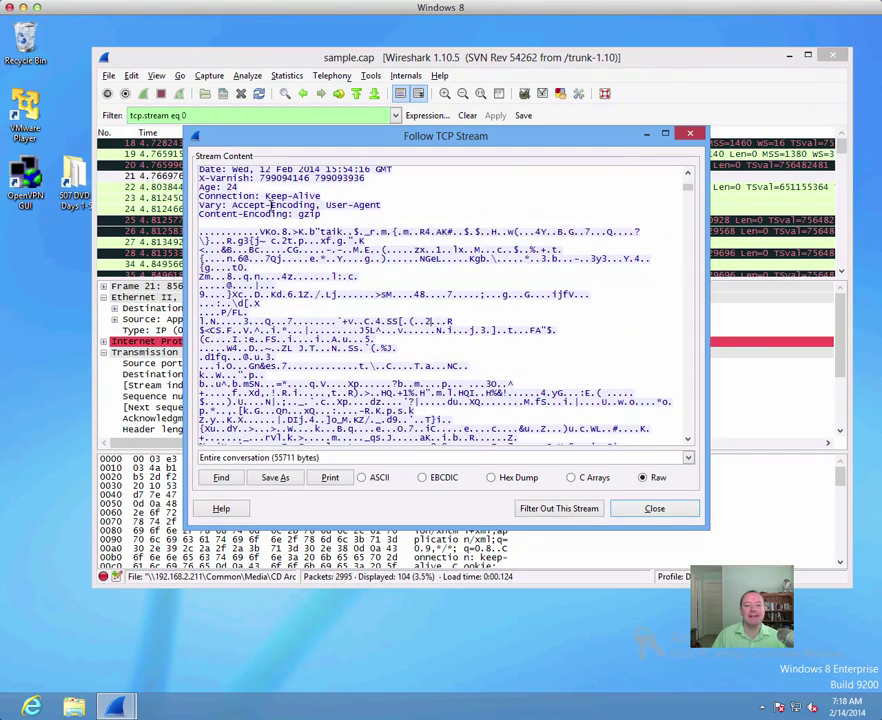
drag(199, 232, 346, 348)
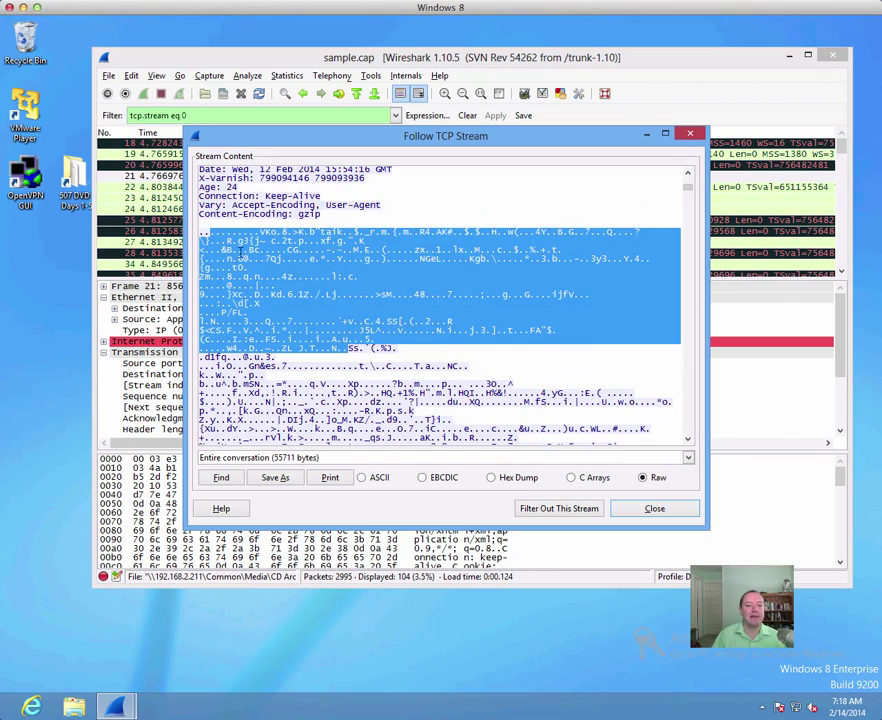
click(295, 213)
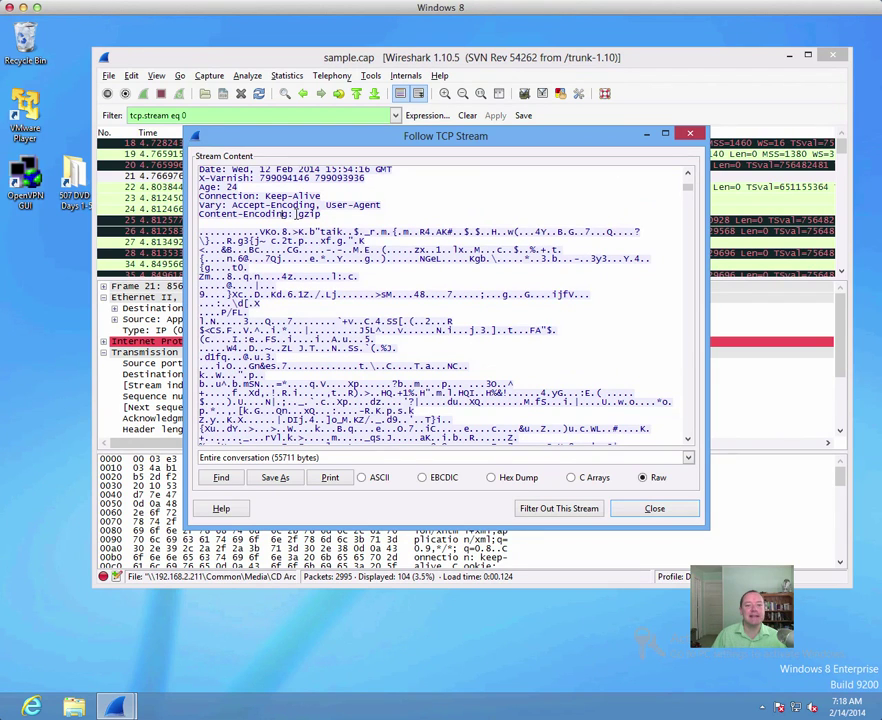
double_click(300, 214)
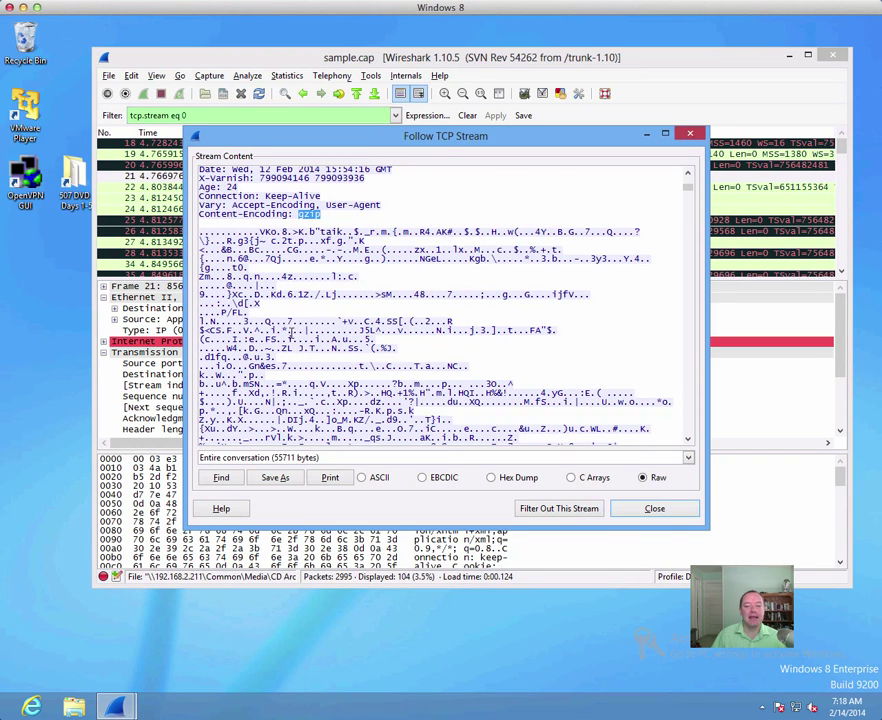
click(652, 509)
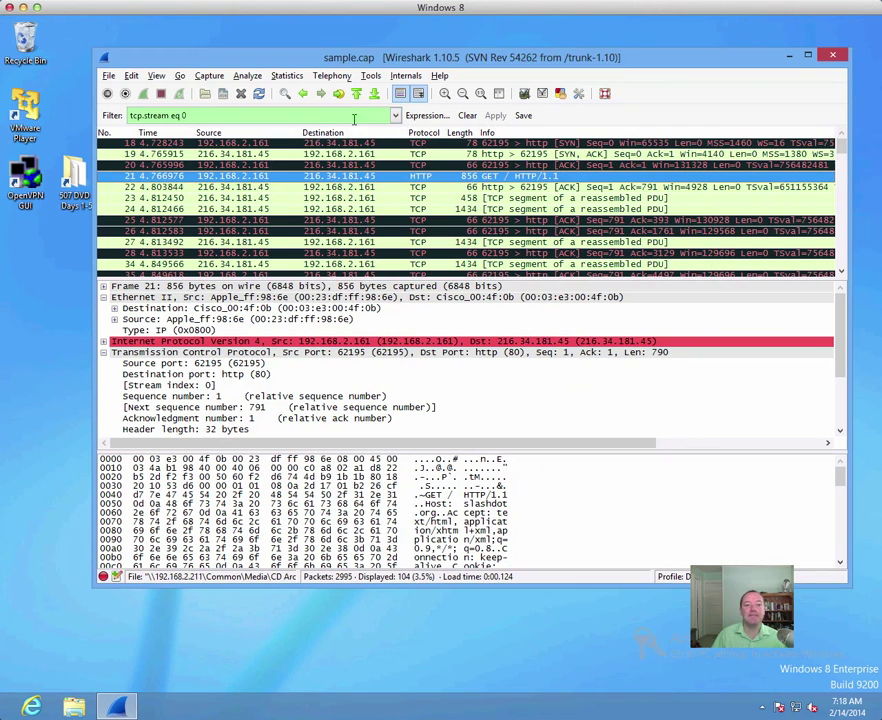
Step: Filter the display with tcp.stream eq 1 and follow the TCP stream of packet 47, the GET request for classic.css
click(265, 117)
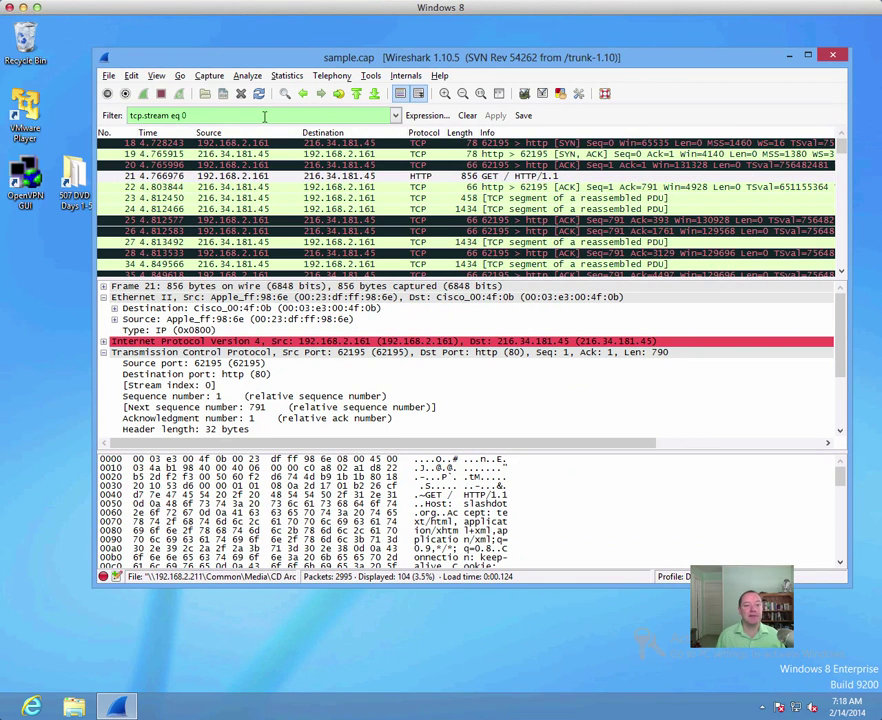
key(BackSpace)
text(1)
key(Return)
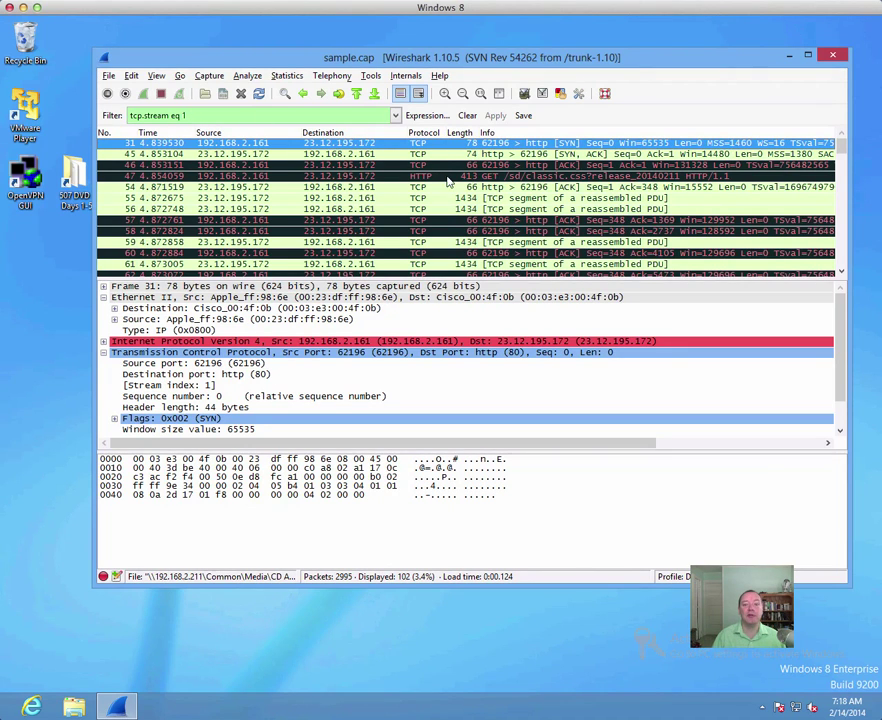
right_click(573, 177)
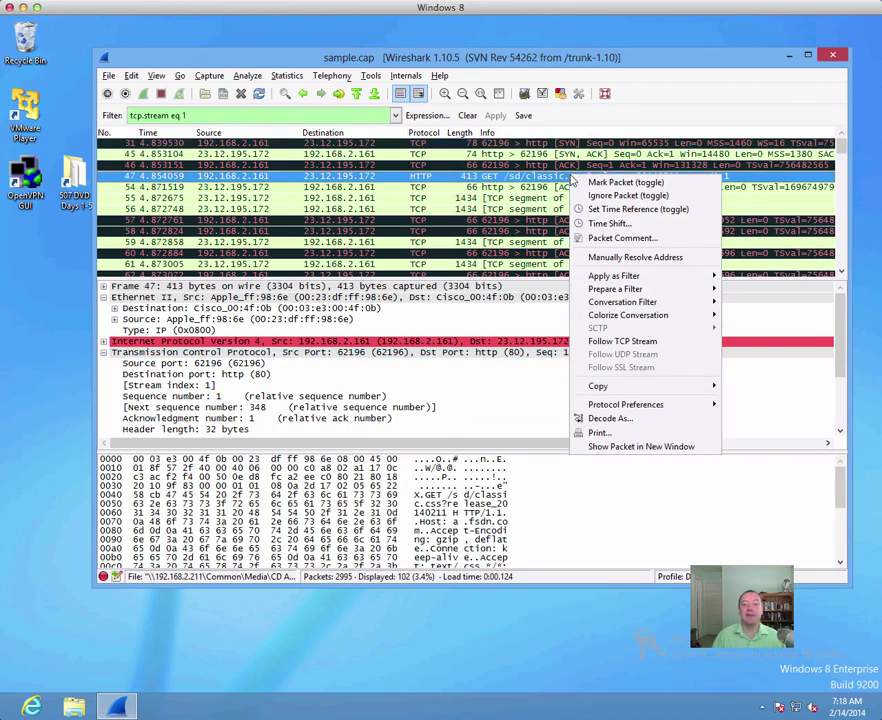
click(622, 342)
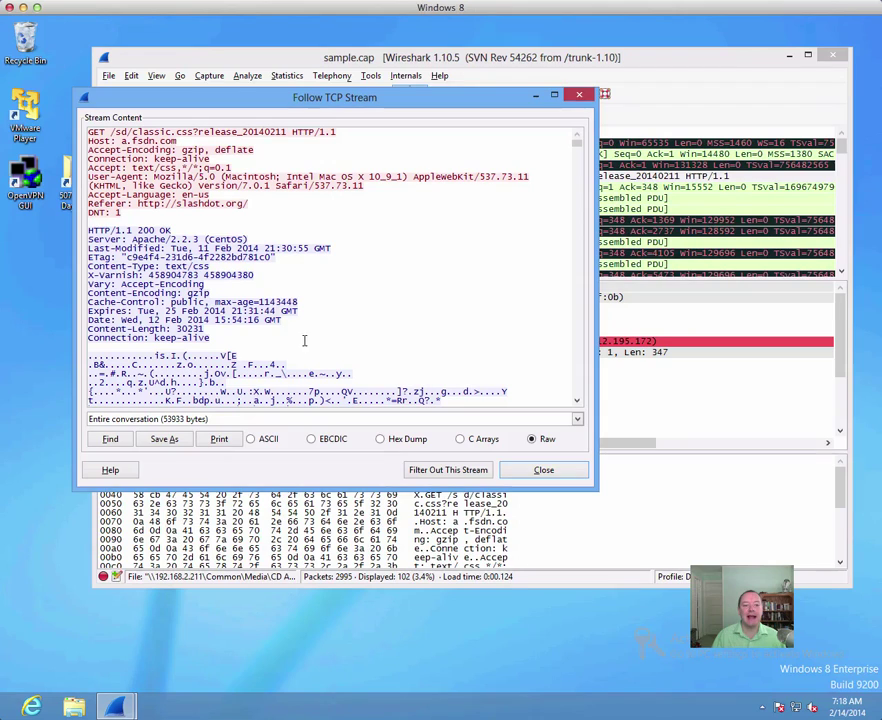
Step: Inspect the Content-Encoding value and the encoded body data of the classic.css response
drag(190, 293, 212, 292)
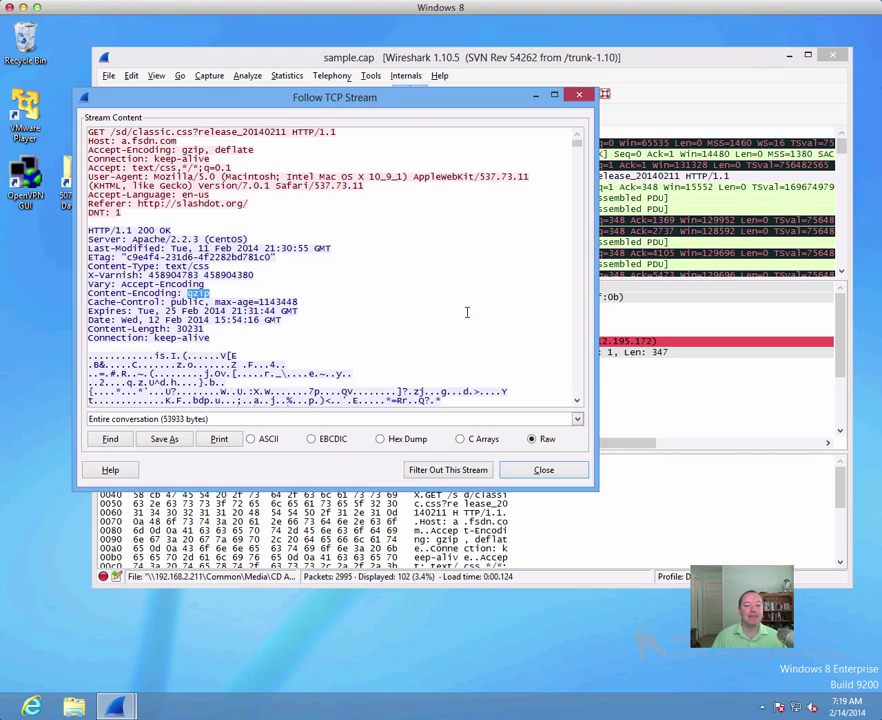
scroll(449, 278, down, 20)
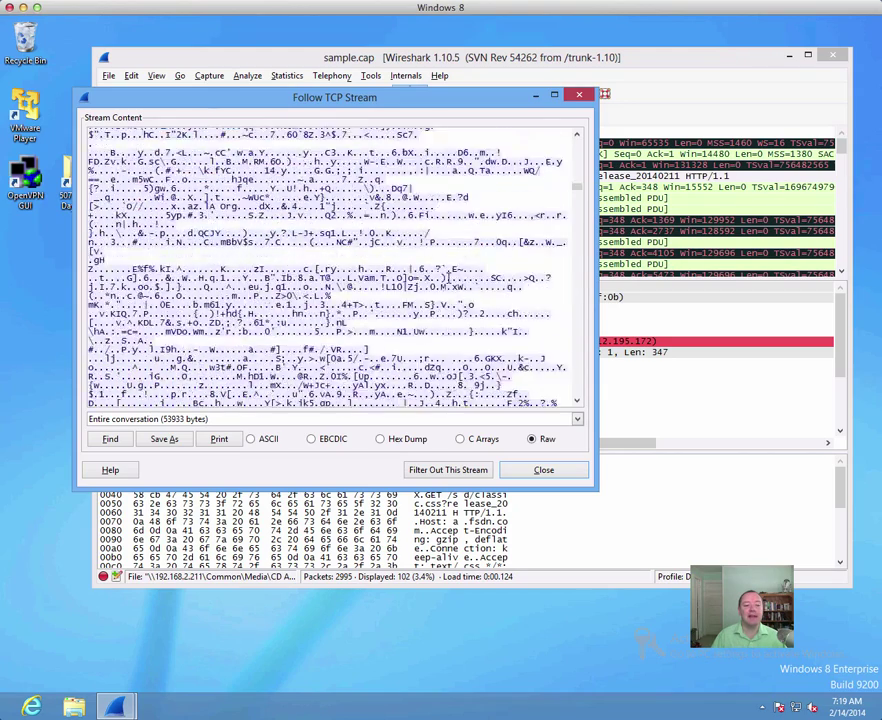
drag(121, 181, 168, 245)
drag(110, 228, 228, 368)
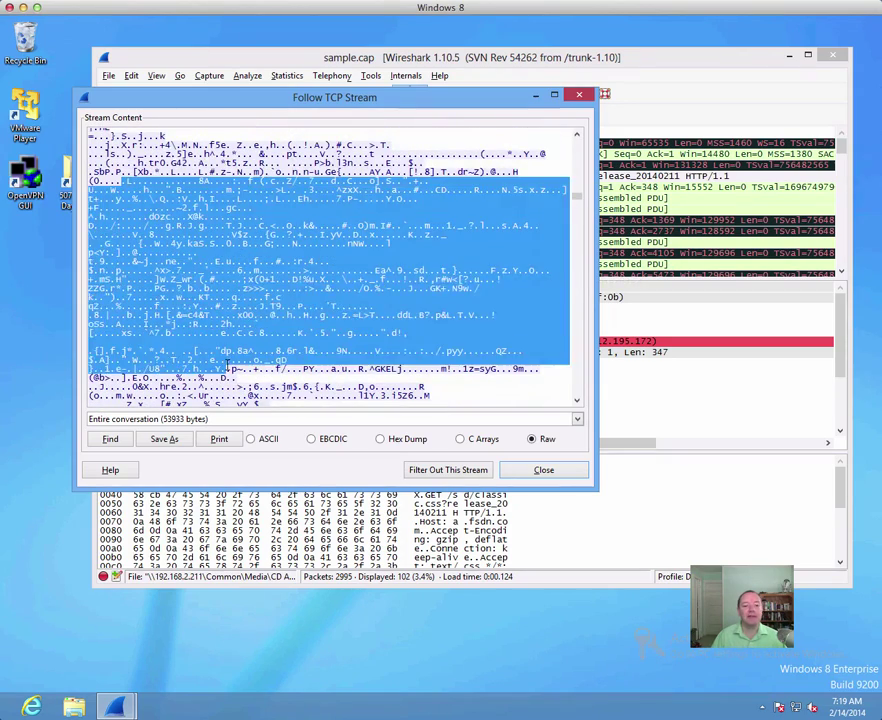
scroll(228, 362, down, 3)
right_click(238, 245)
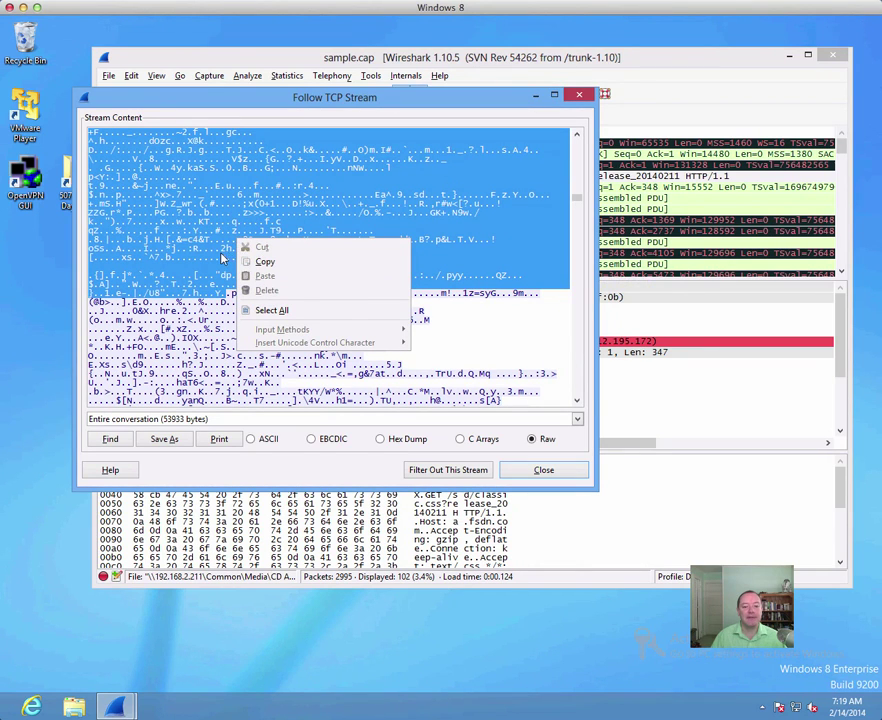
click(221, 259)
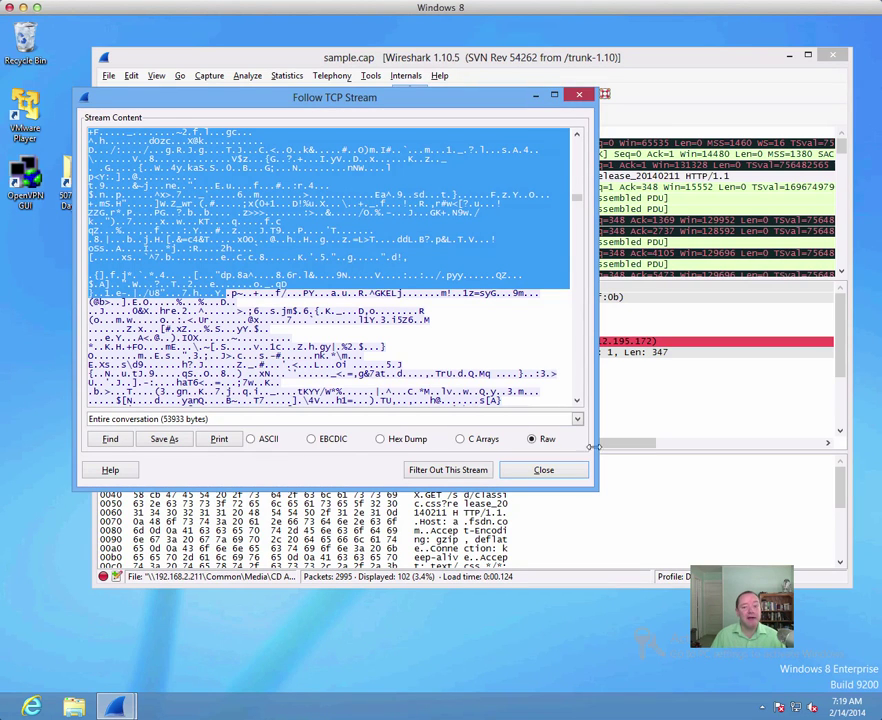
Step: Limit the stream content to 23.12.195.172:http → 192.168.2.161:62196, review it, and start saving it to a file
click(577, 420)
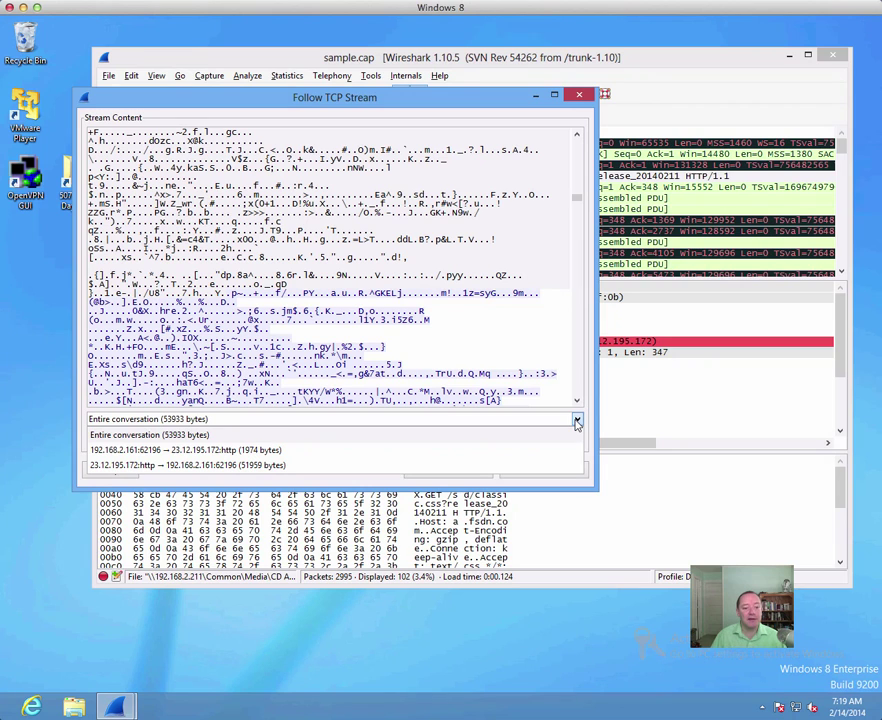
click(241, 467)
scroll(378, 242, up, 1)
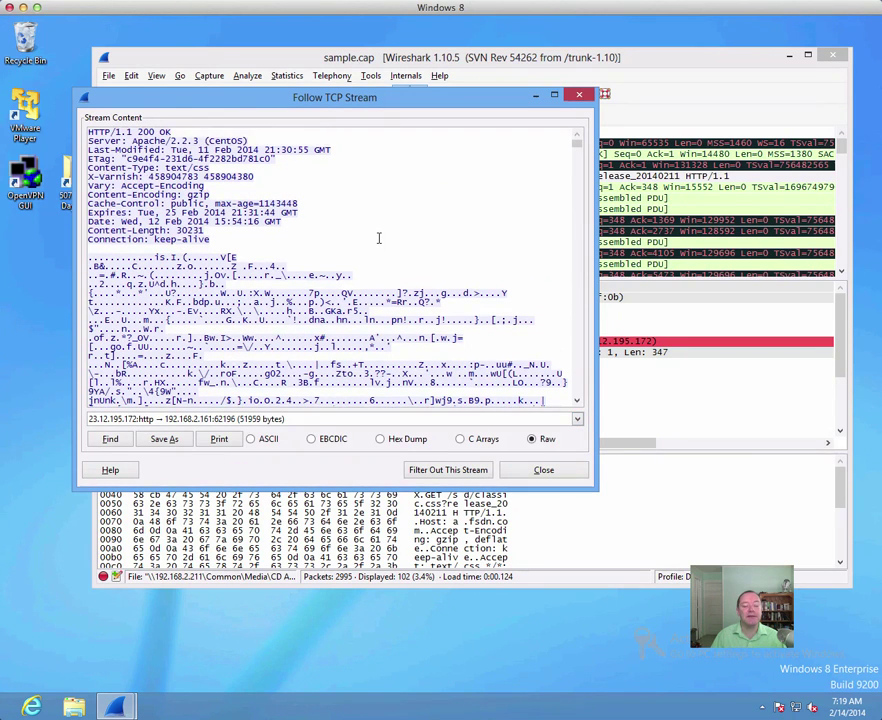
scroll(378, 242, down, 10)
scroll(379, 237, up, 10)
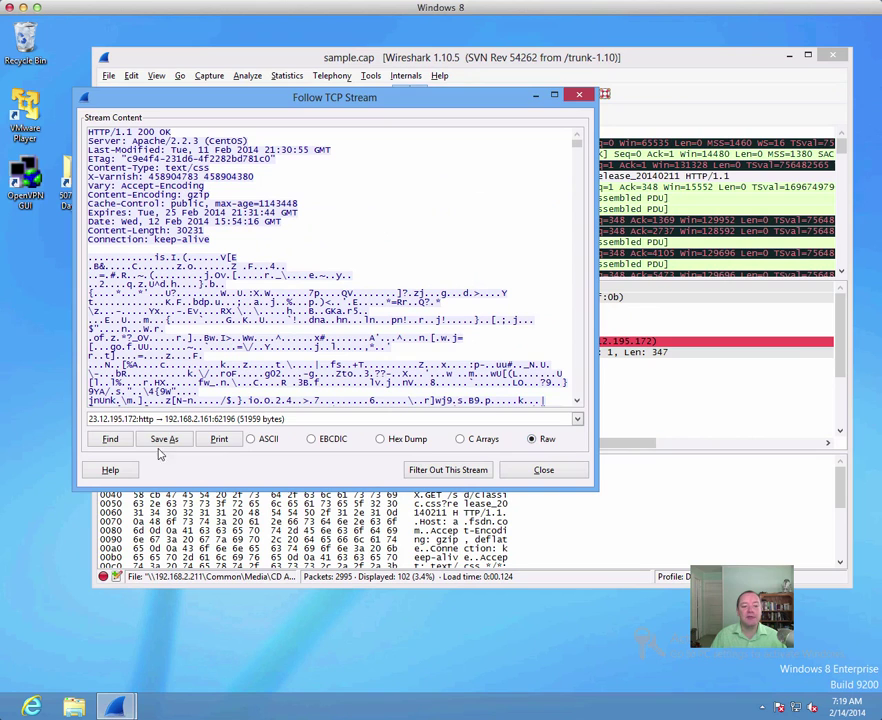
click(163, 440)
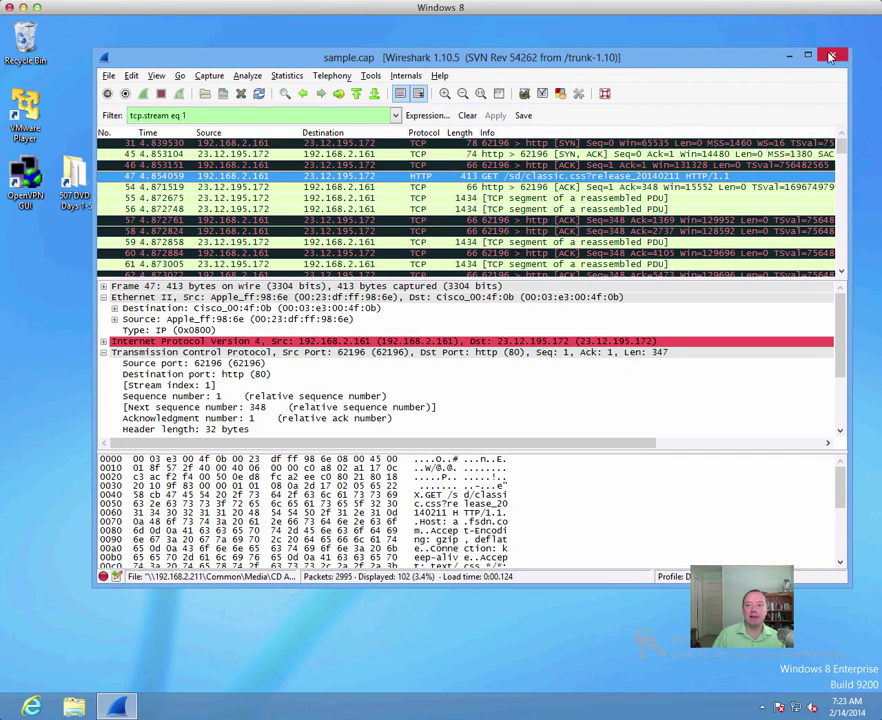
Step: Close the sample.cap capture and open the Layer2 capture file from the Configs folder
click(108, 75)
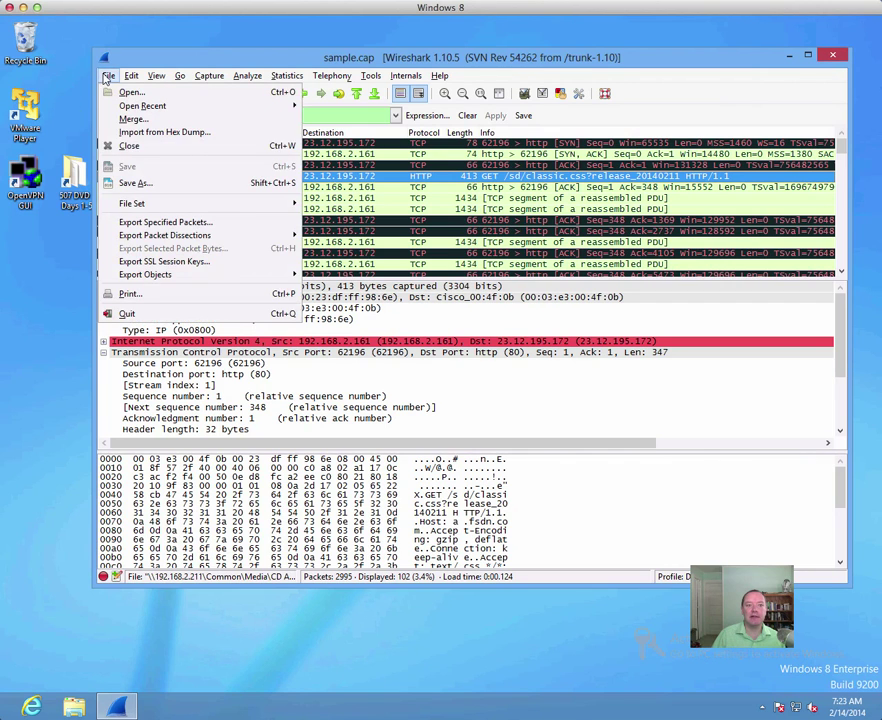
click(125, 146)
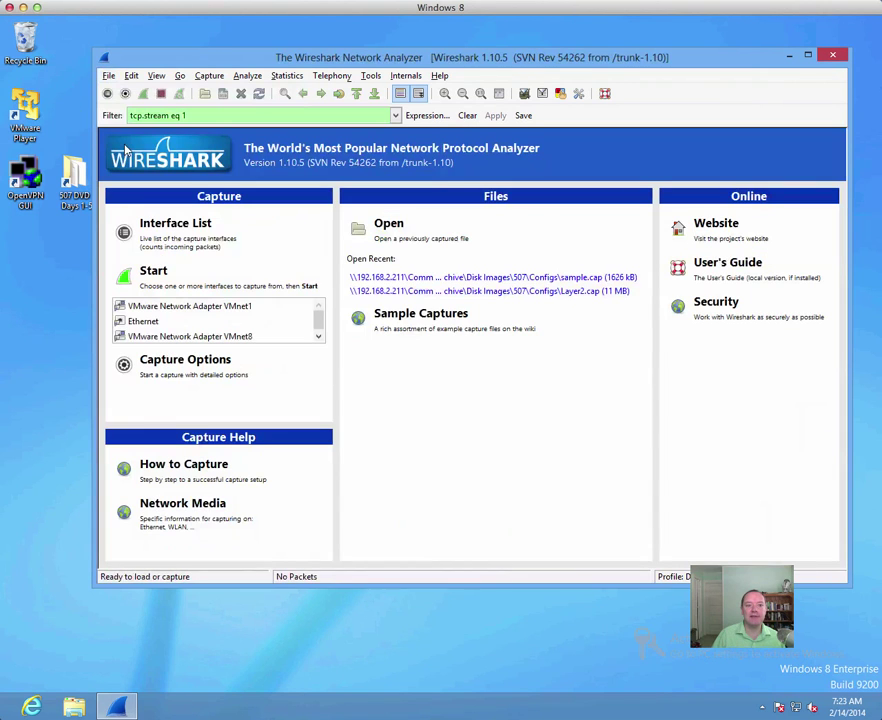
click(376, 228)
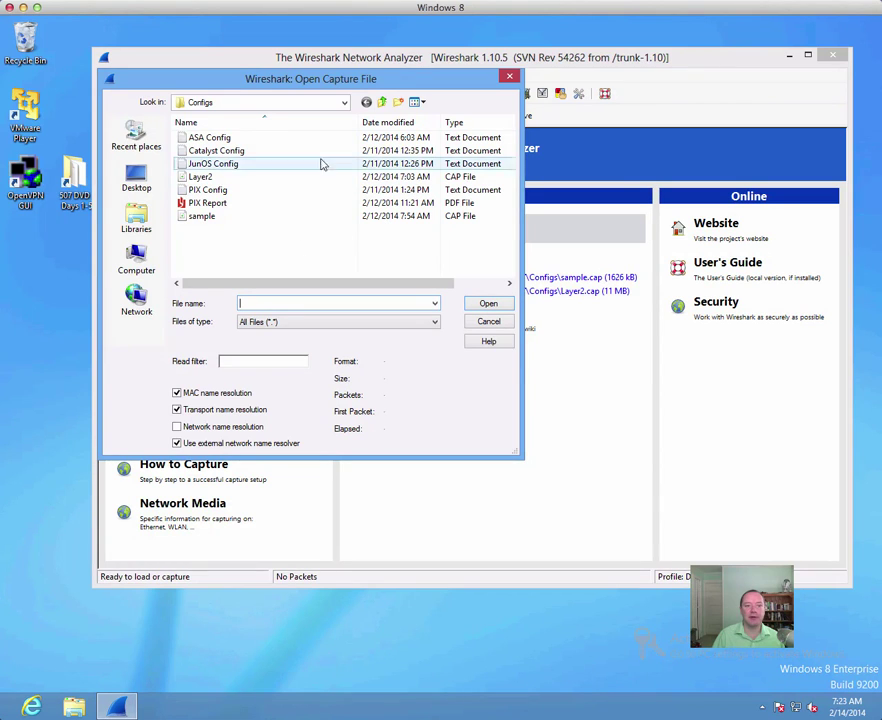
click(206, 181)
double_click(206, 181)
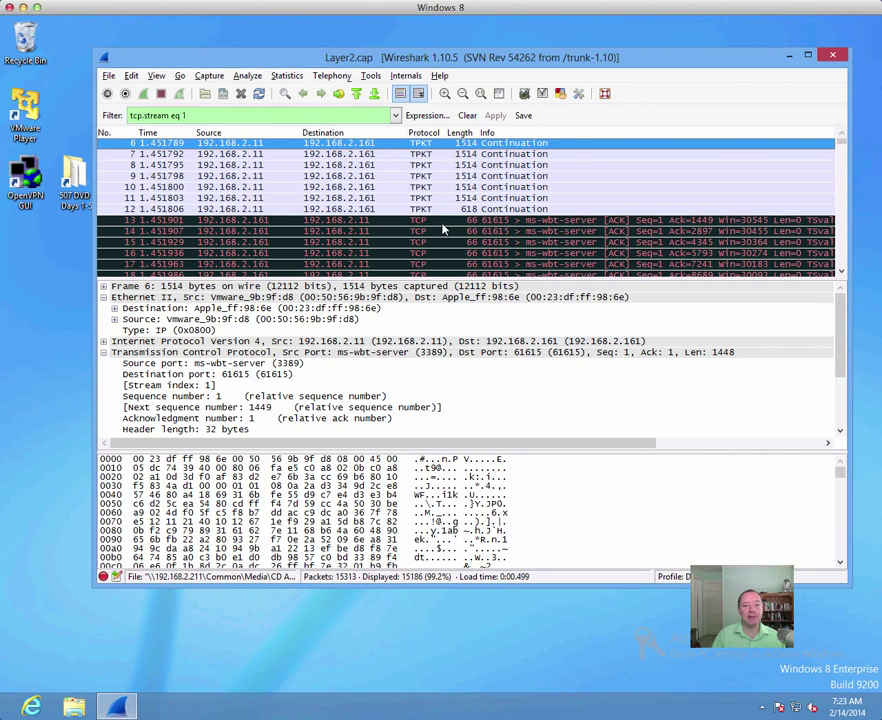
Step: Clear the display filter and select packet 1, the DEC LAVC/SCA frame, to view its Ethernet header
click(467, 116)
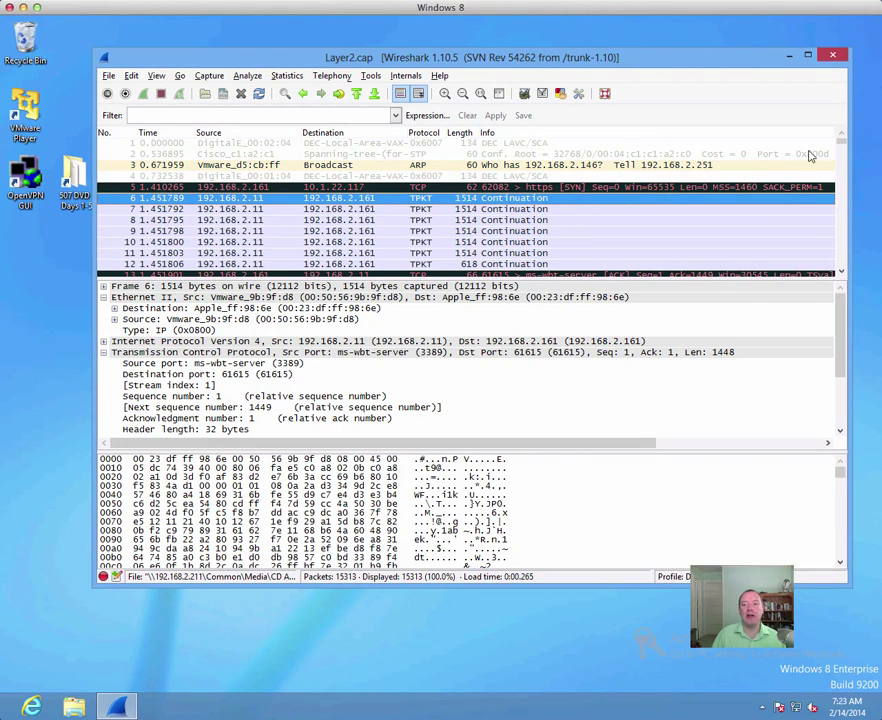
click(354, 145)
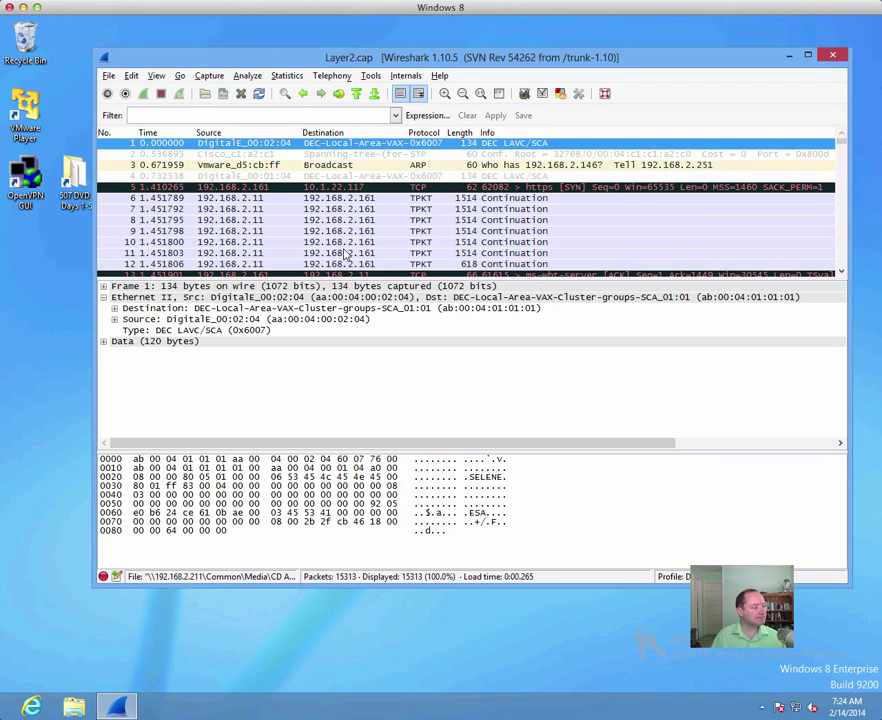
Step: Apply the display filter ip to show only the IP packets of the capture
click(222, 117)
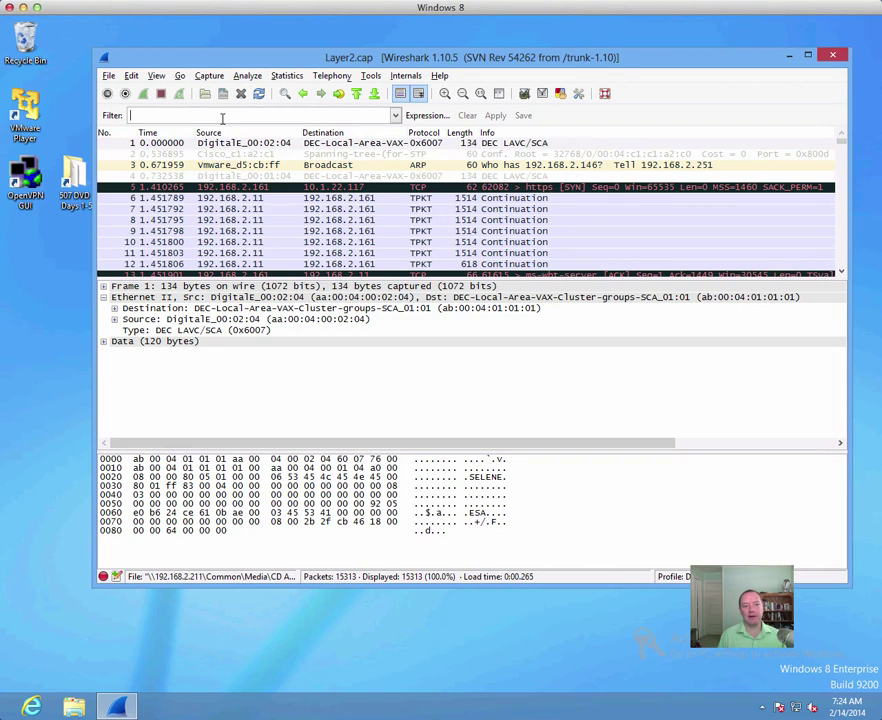
text(ip)
key(Return)
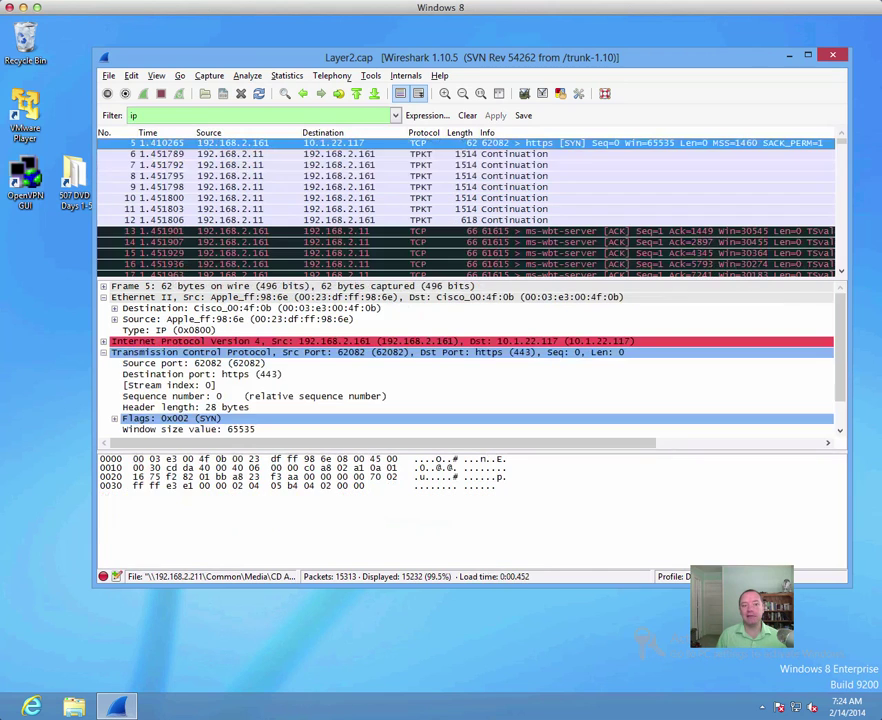
Step: Change the display filter to not ip to list only the non-IP packets
double_click(159, 115)
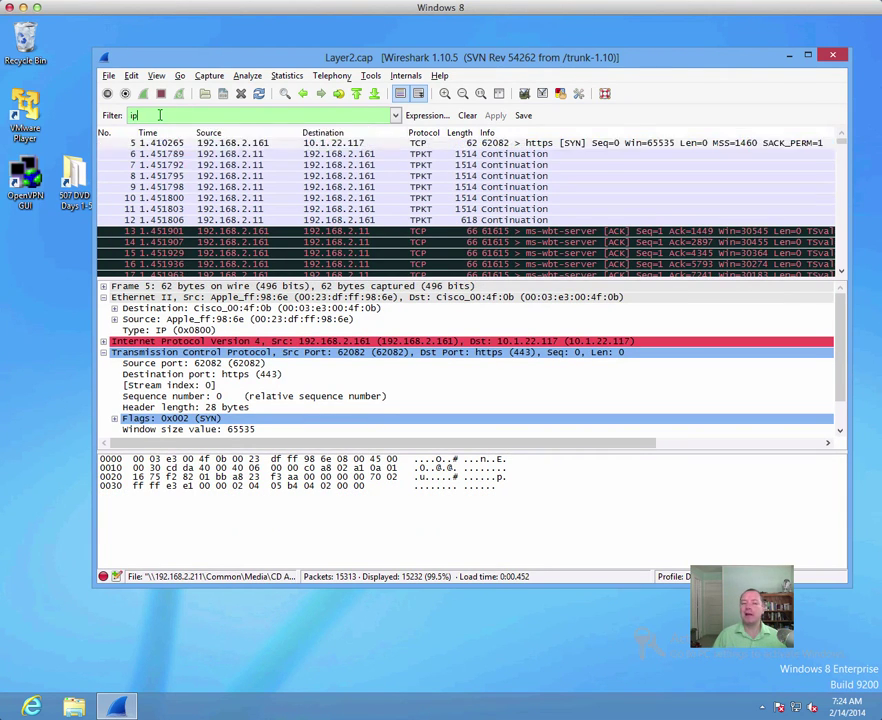
text(not ip)
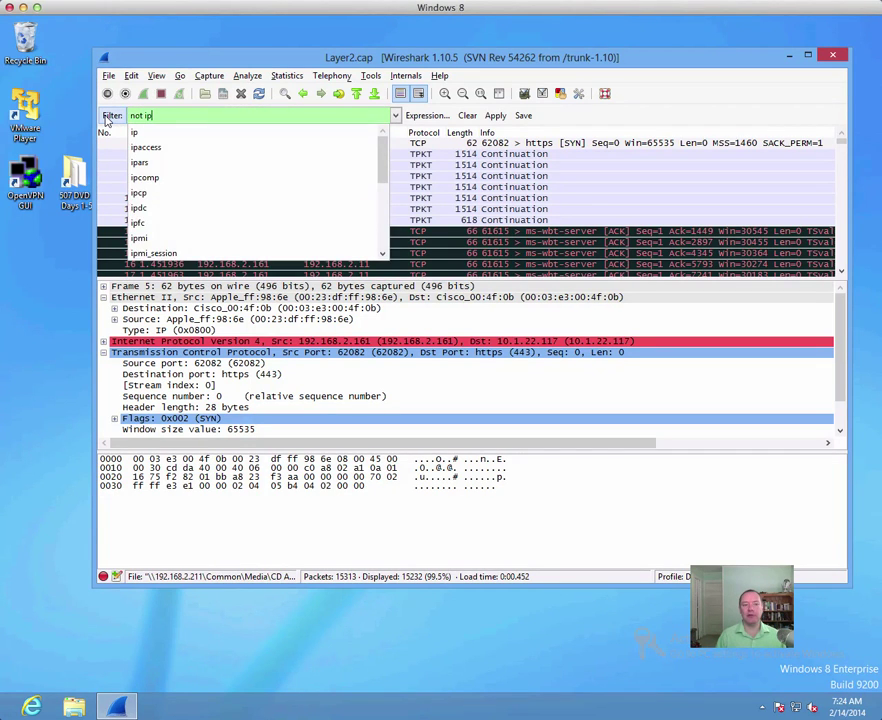
key(Return)
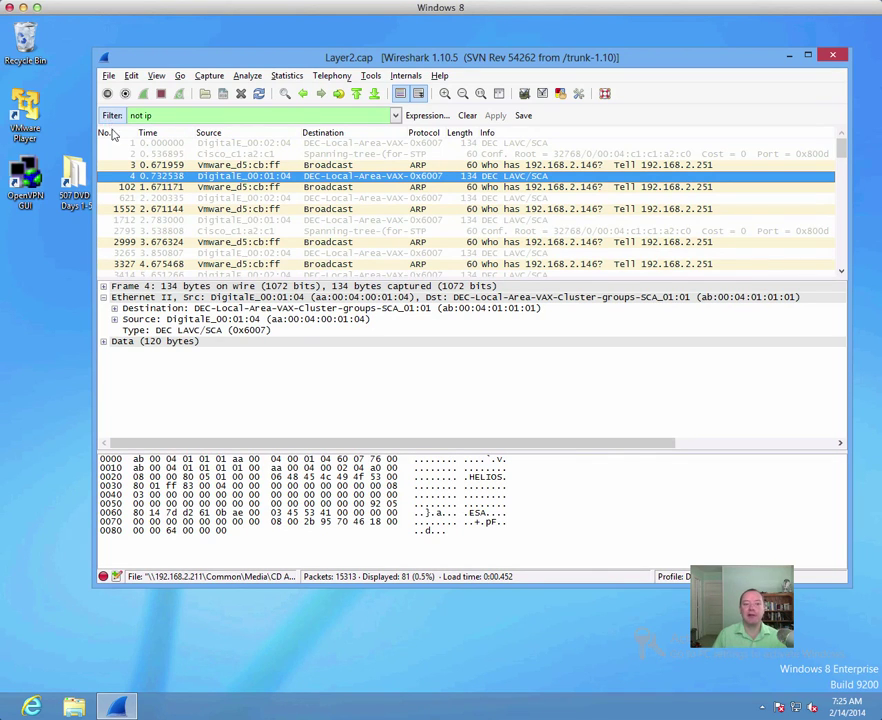
Step: View ARP packet 3 and extend the display filter to not ip and not arp
click(480, 166)
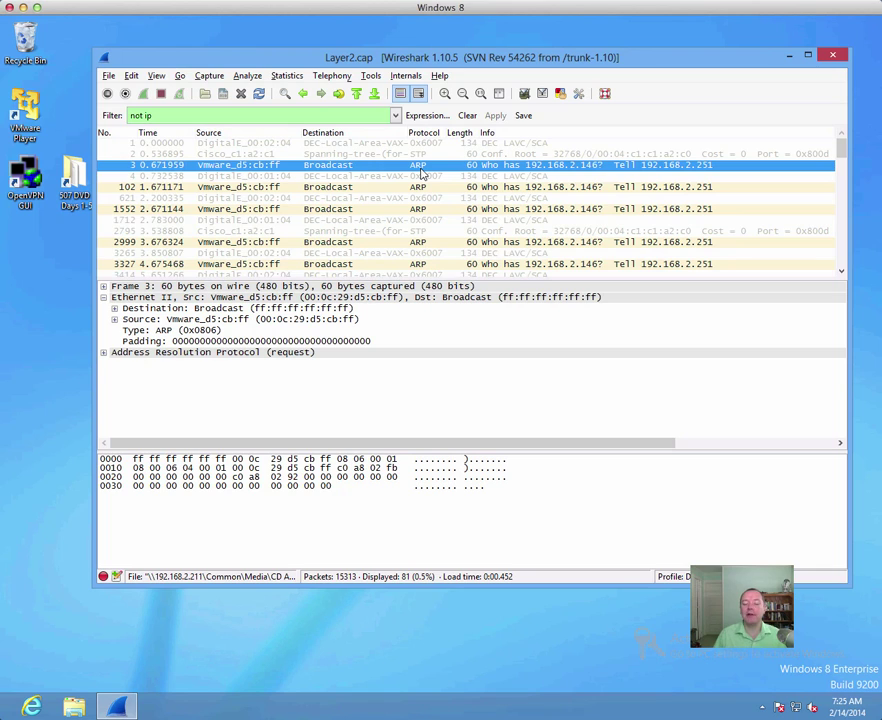
click(325, 113)
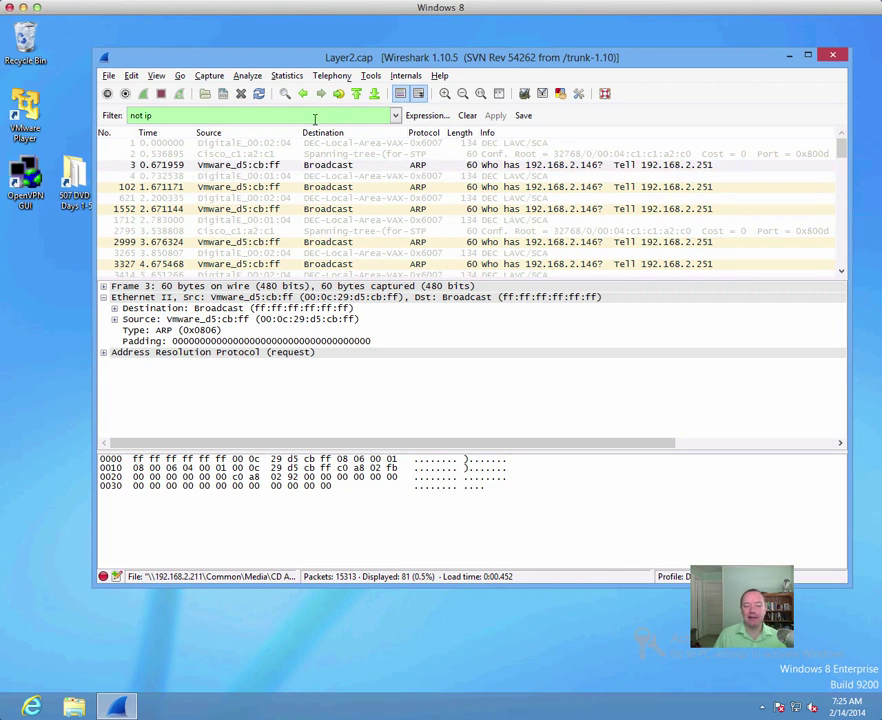
text(and not arp)
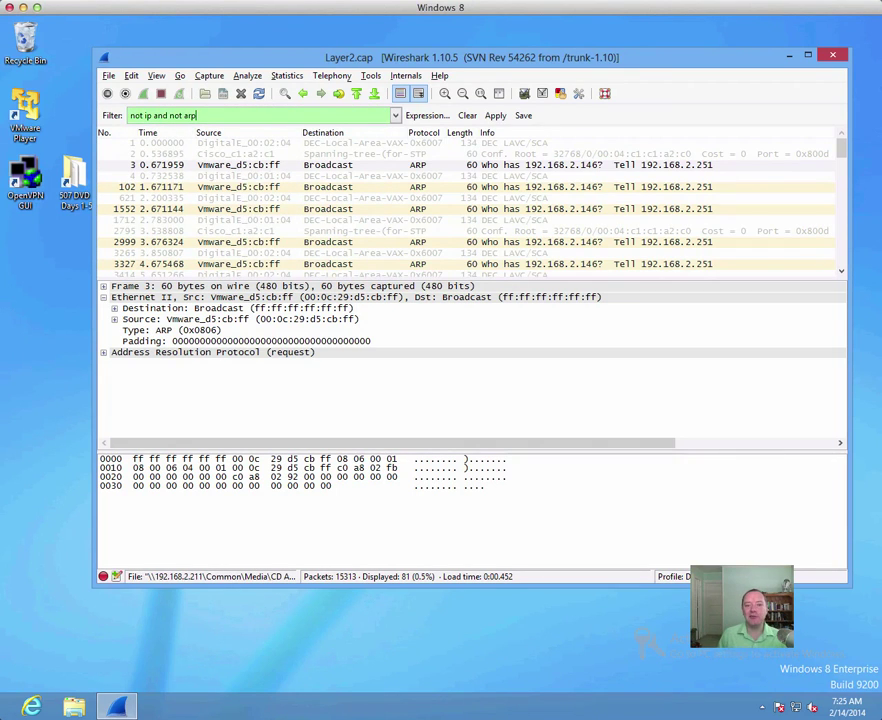
key(Return)
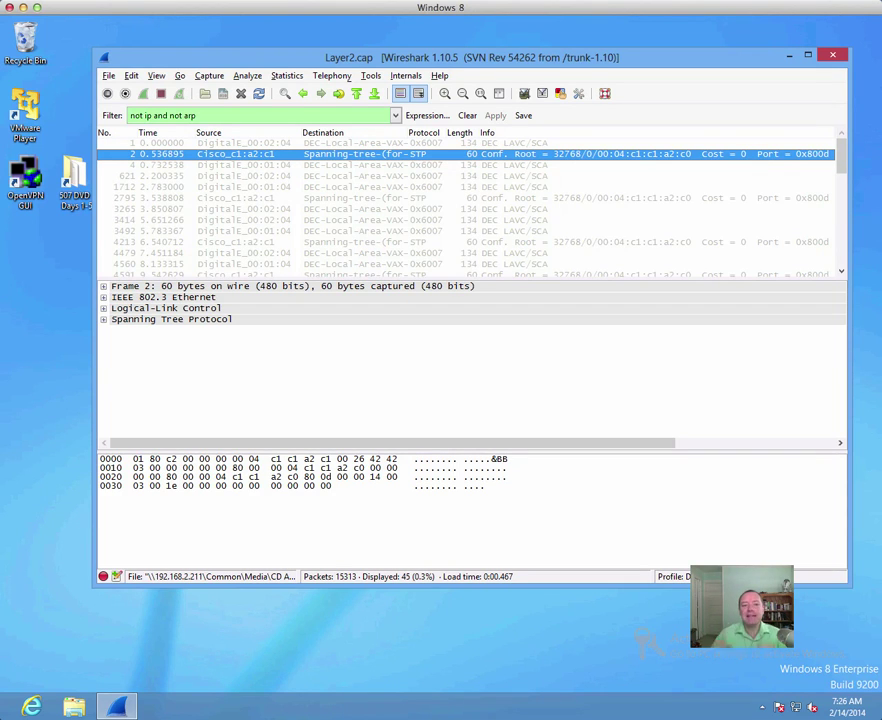
Step: Apply a Not Selected filter on the destination address of packet 1 to exclude the DEC LAVC/SCA frames
click(372, 143)
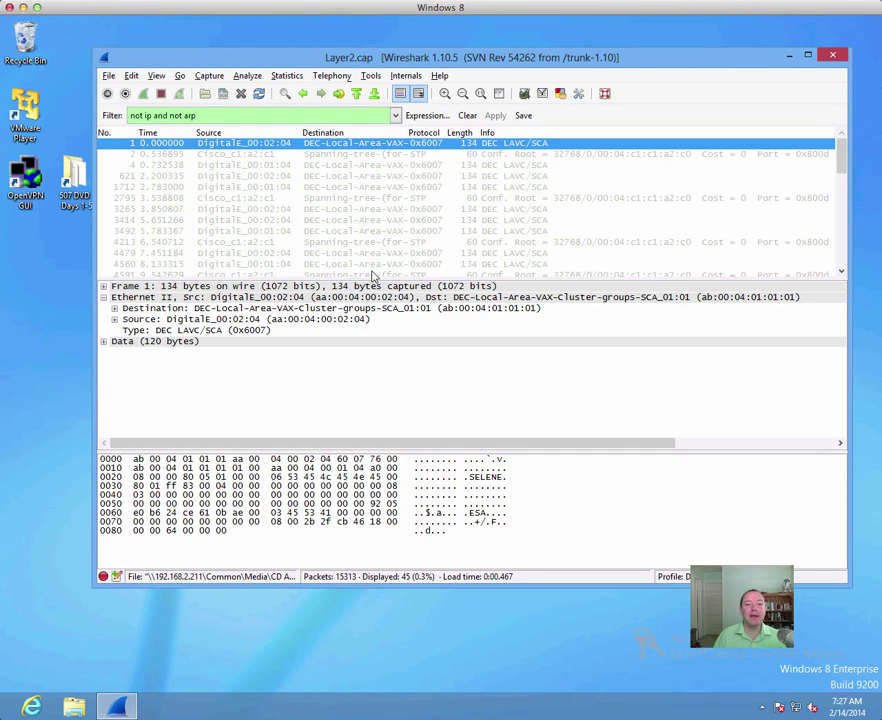
right_click(333, 149)
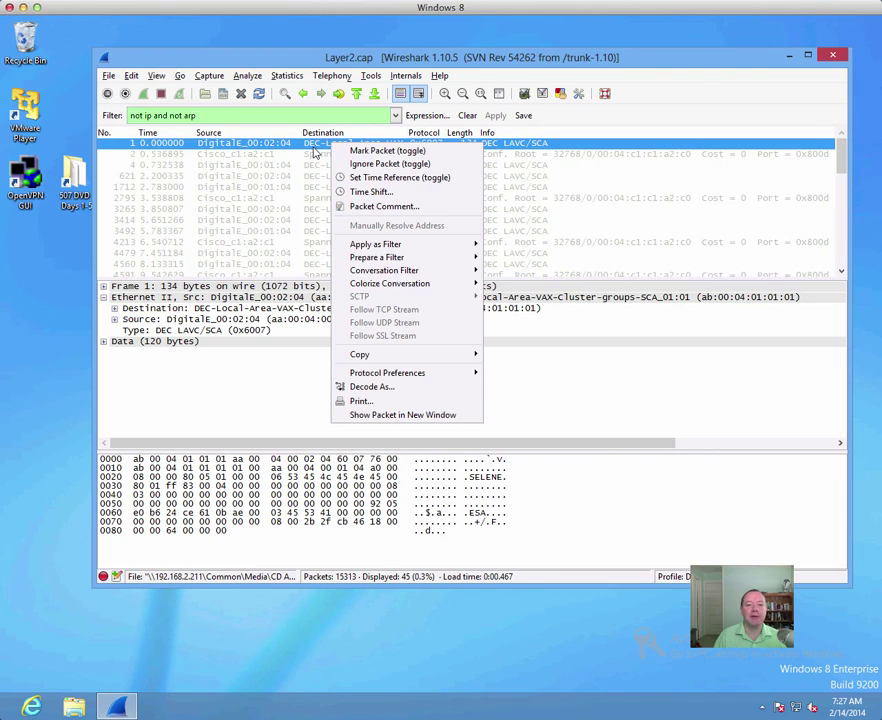
mouse_move(371, 248)
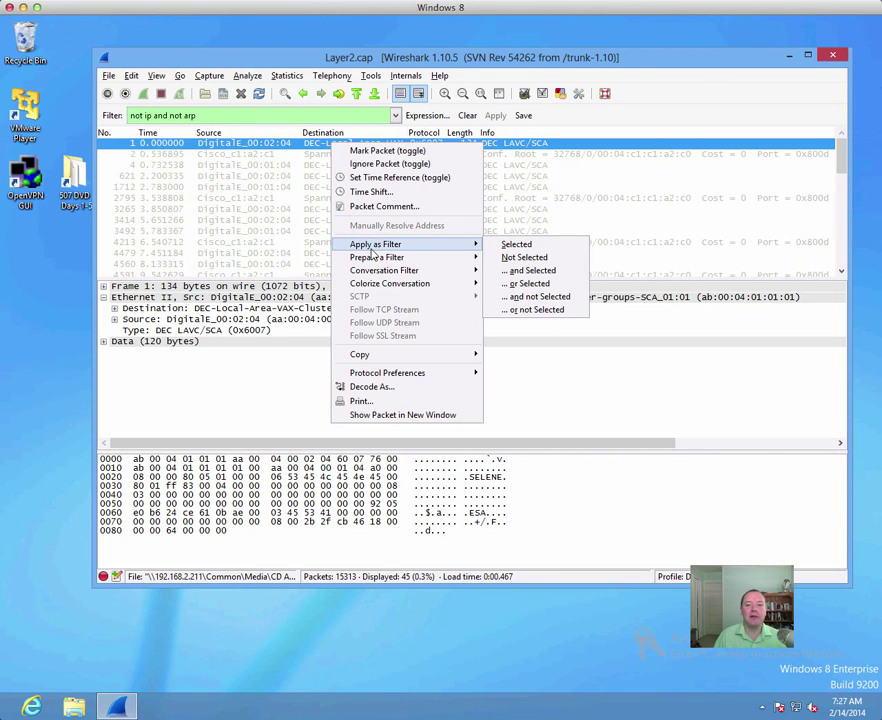
click(522, 258)
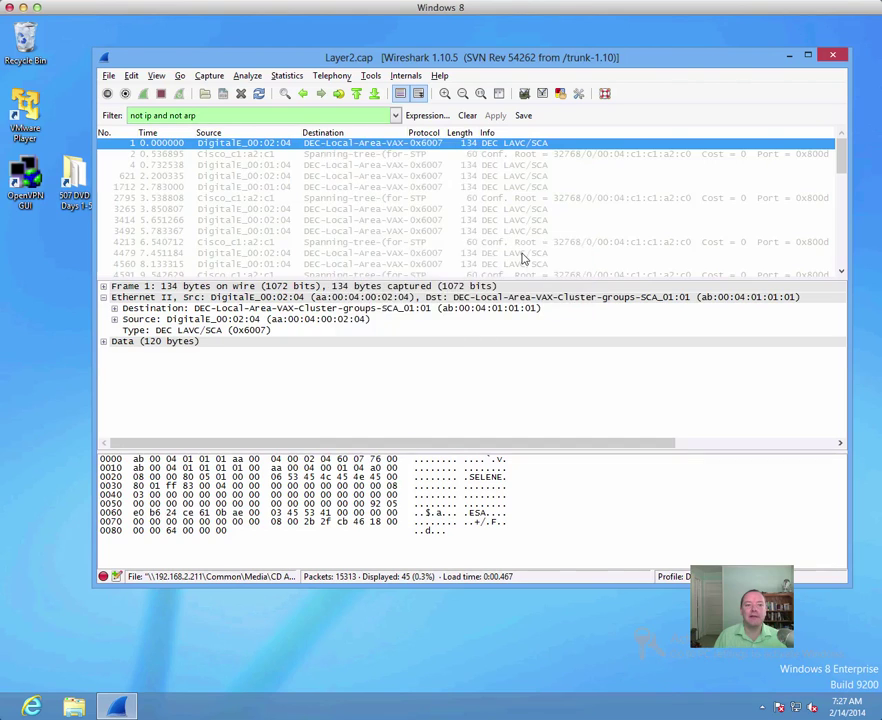
Step: Append and not ip and not arp to the destination exclusion filter and apply it
click(262, 116)
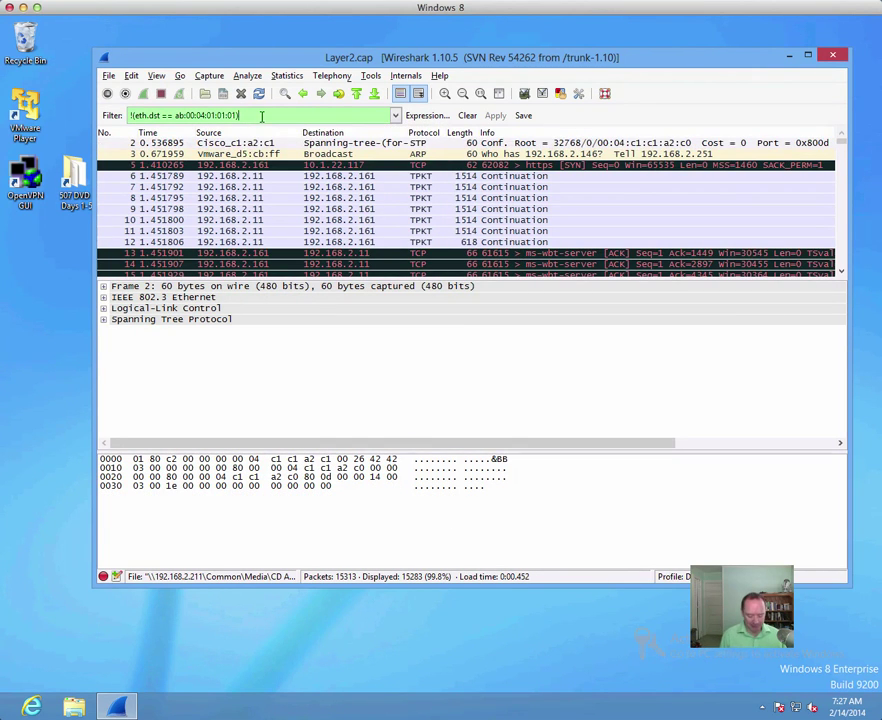
text(and not ip and not arp)
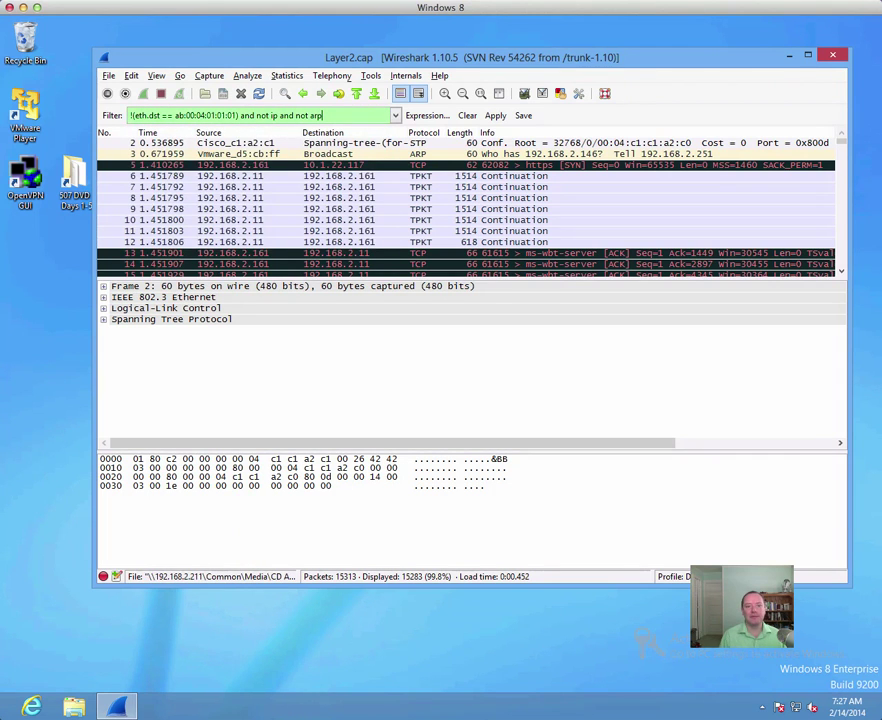
key(Return)
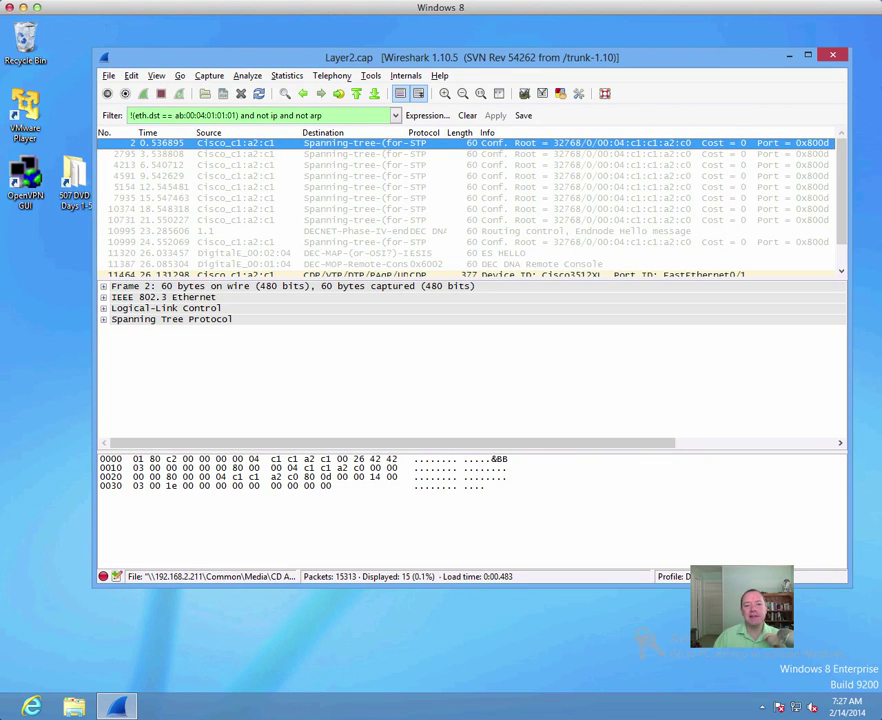
Step: Examine the remaining layer 2 packets: DECnet routing hello, Spanning Tree, ESIS, DEC DNA Remote Console and CDP
click(358, 232)
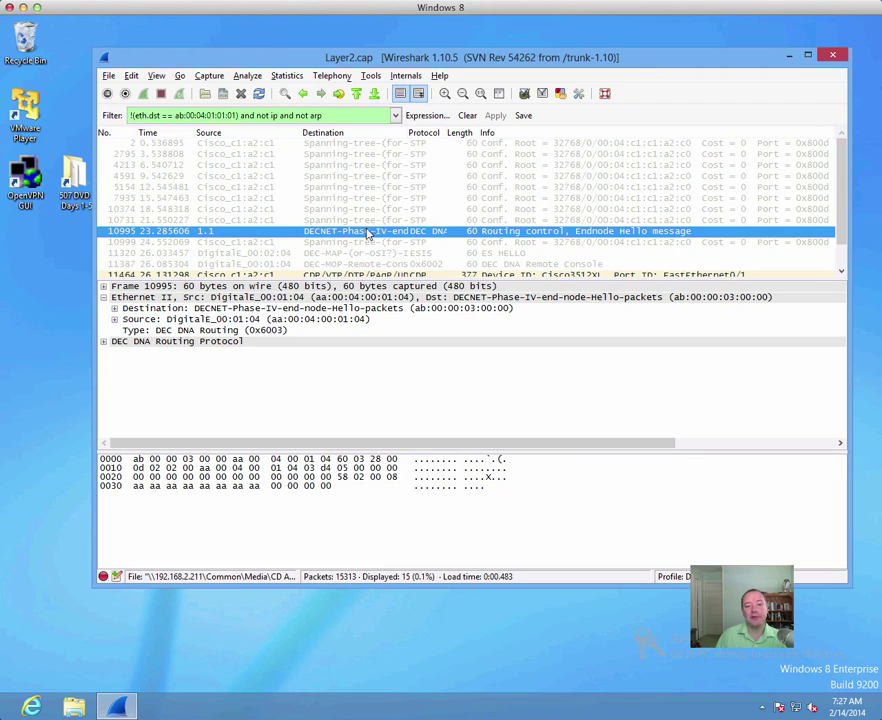
click(367, 145)
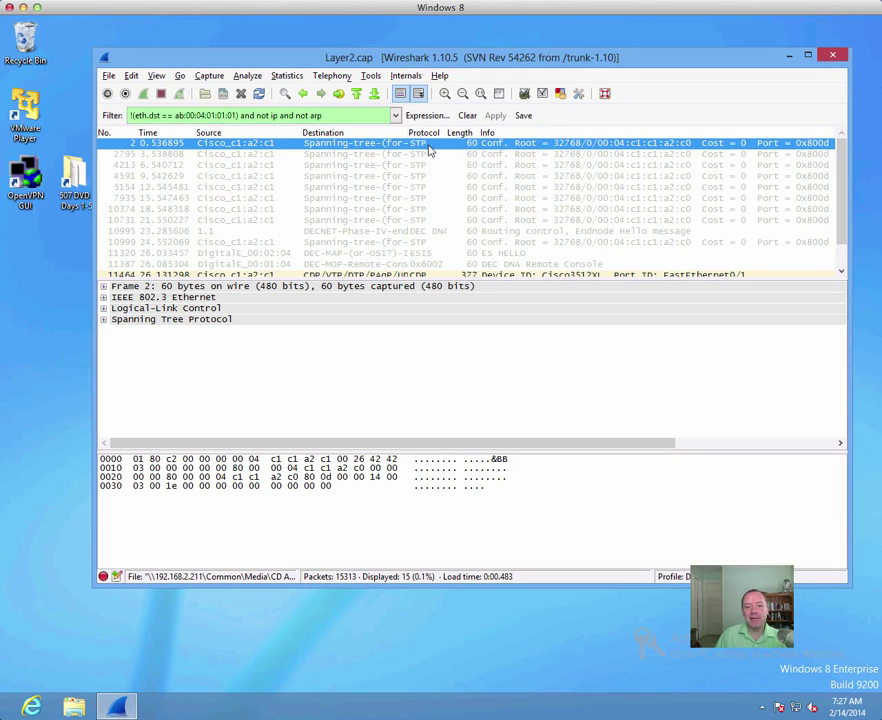
click(365, 221)
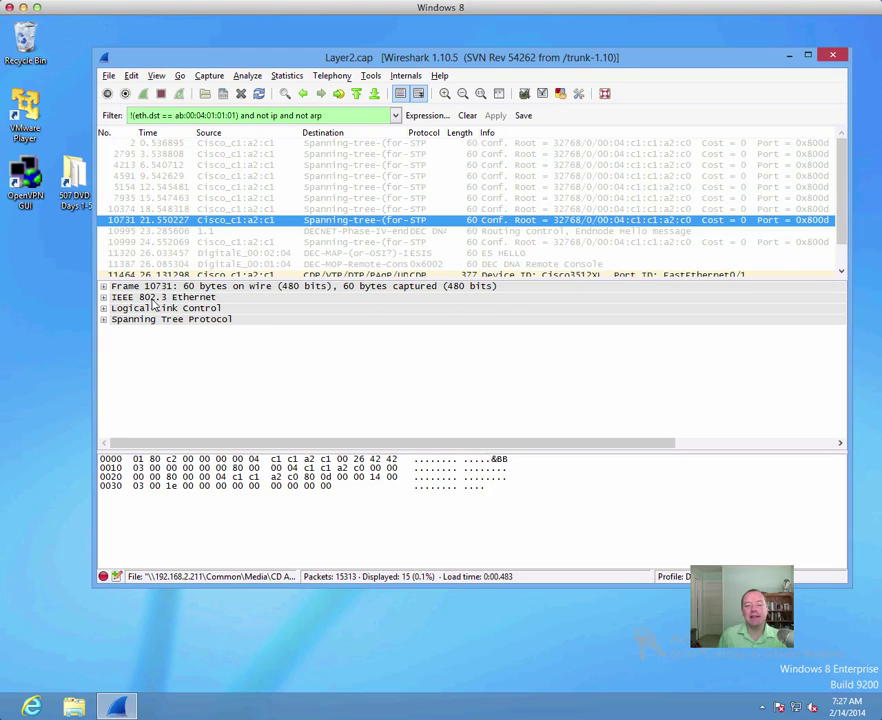
key(Down)
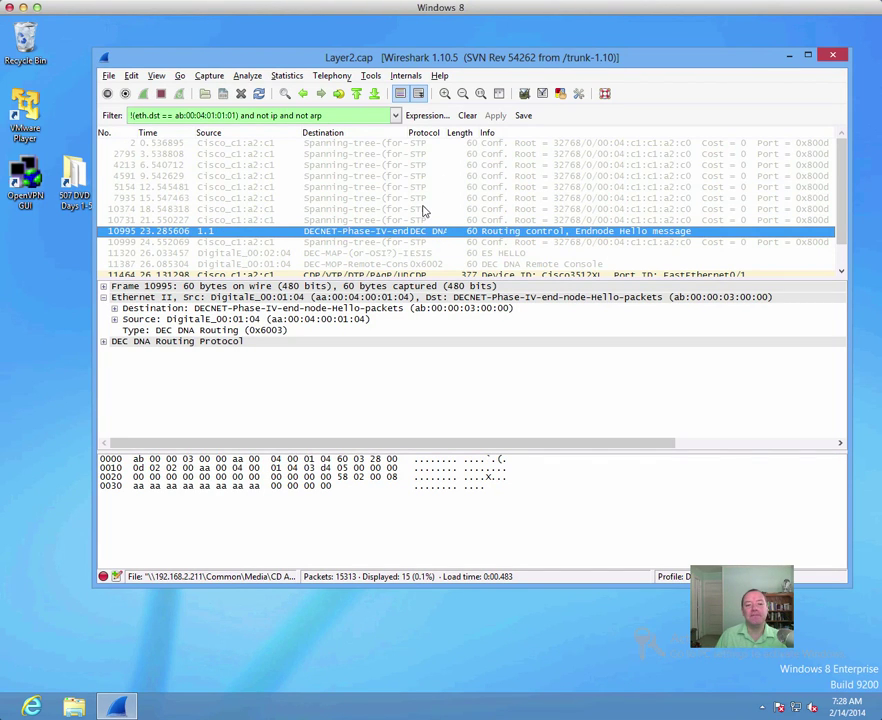
click(377, 243)
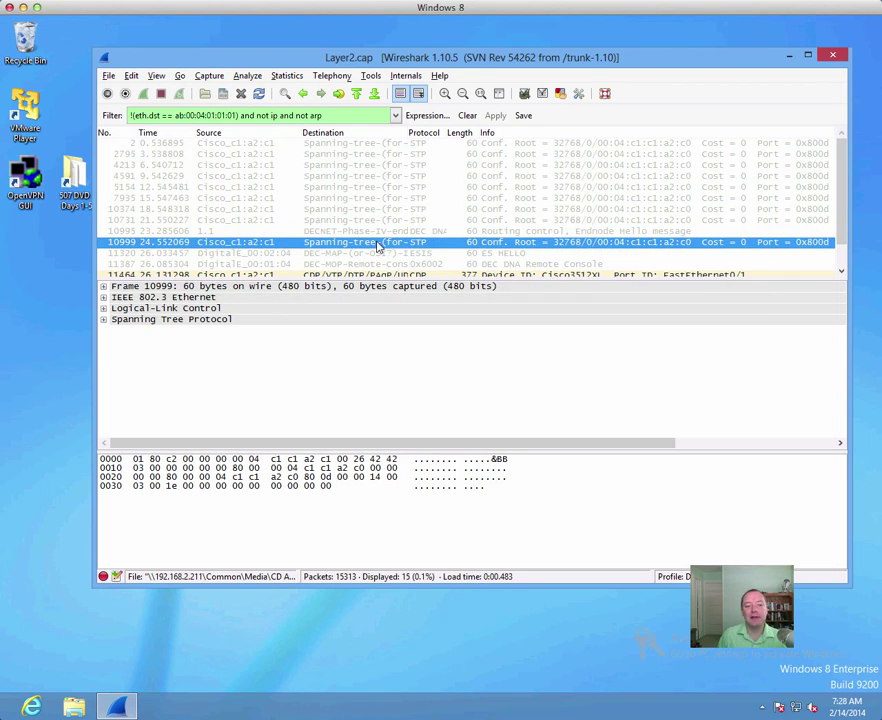
key(Down)
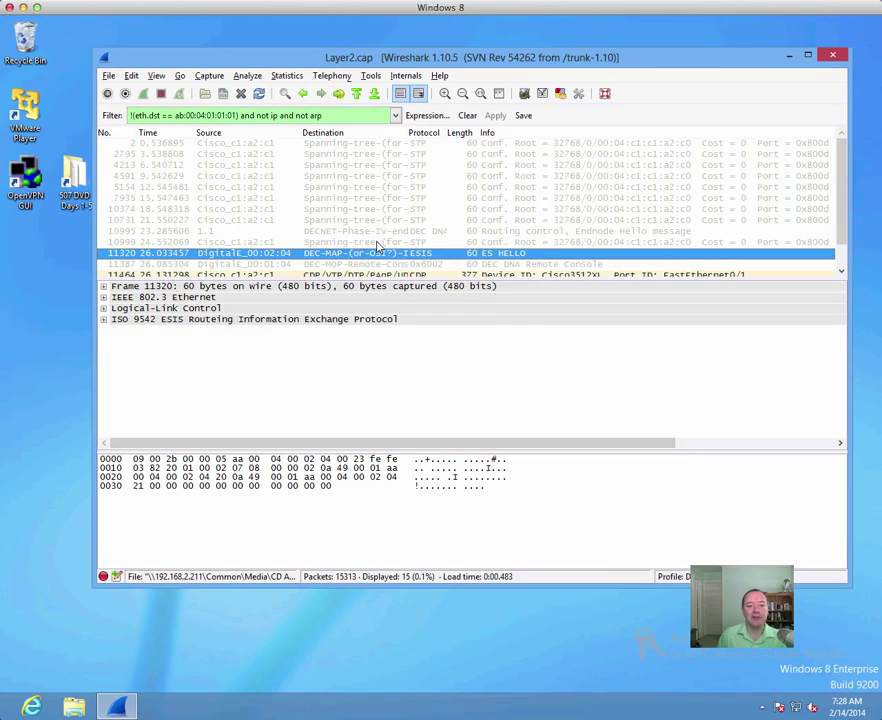
key(Down)
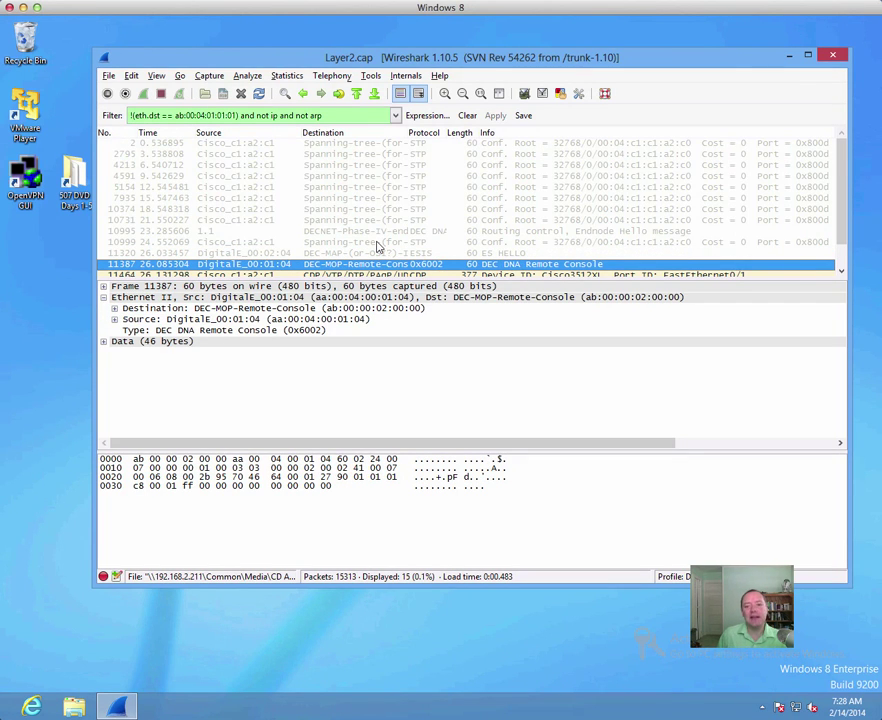
key(Down)
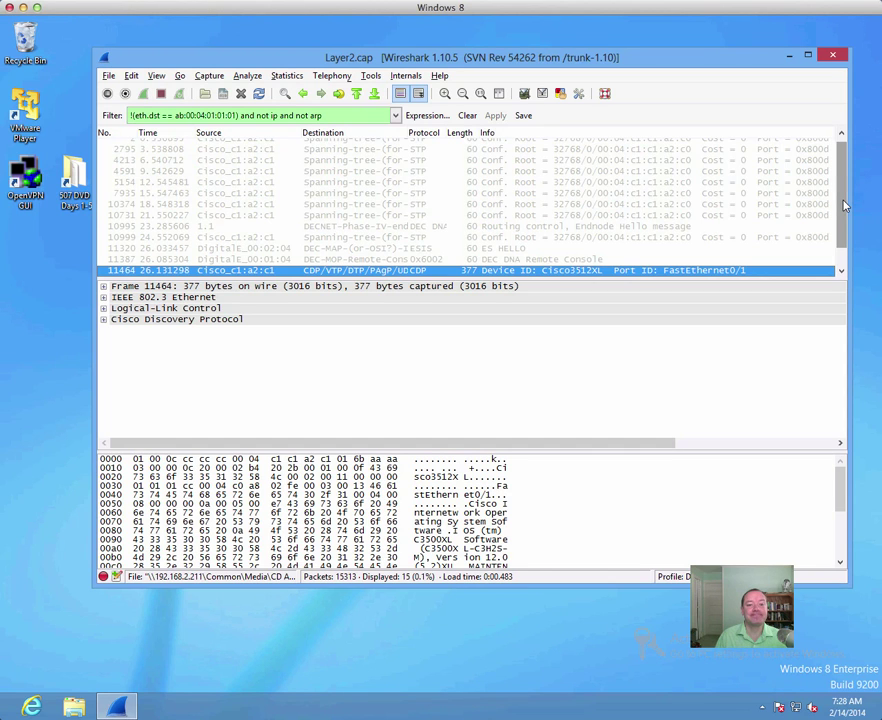
Step: Expand the Cisco Discovery Protocol details of packet 11464, review its fields, and collapse them again
drag(843, 205, 843, 243)
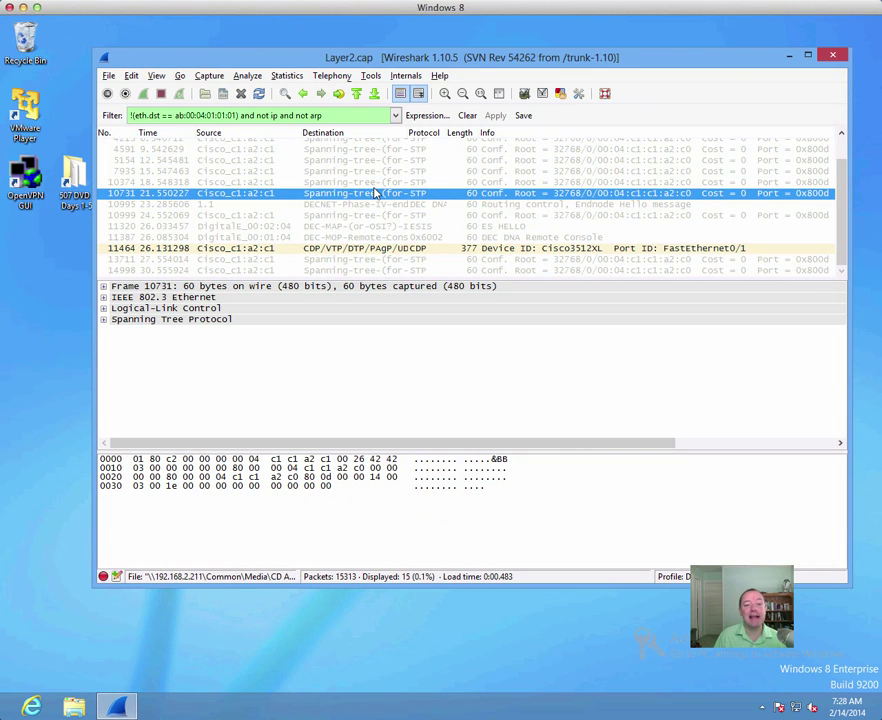
click(358, 250)
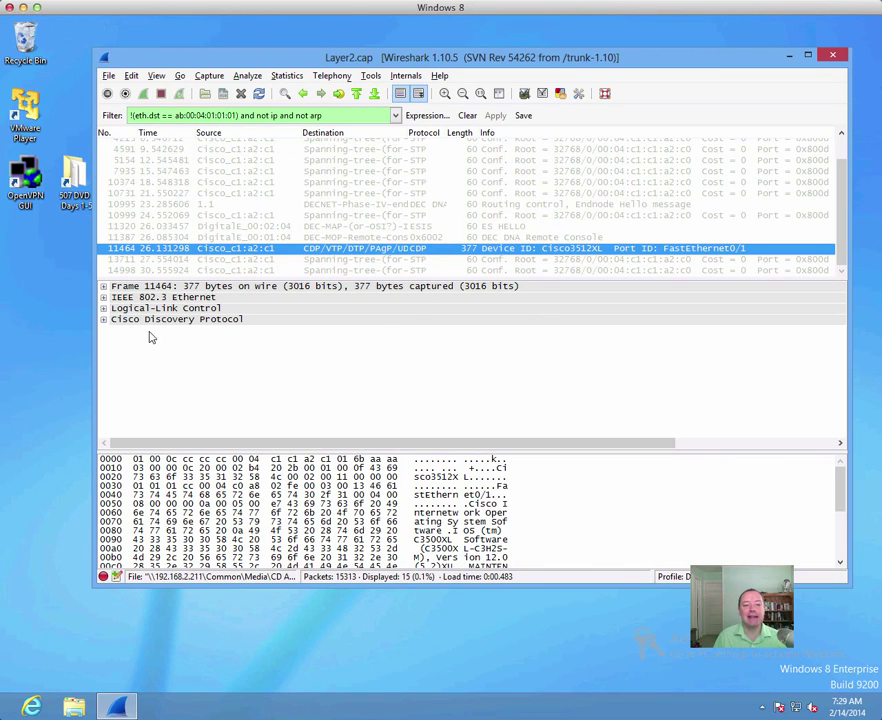
click(103, 321)
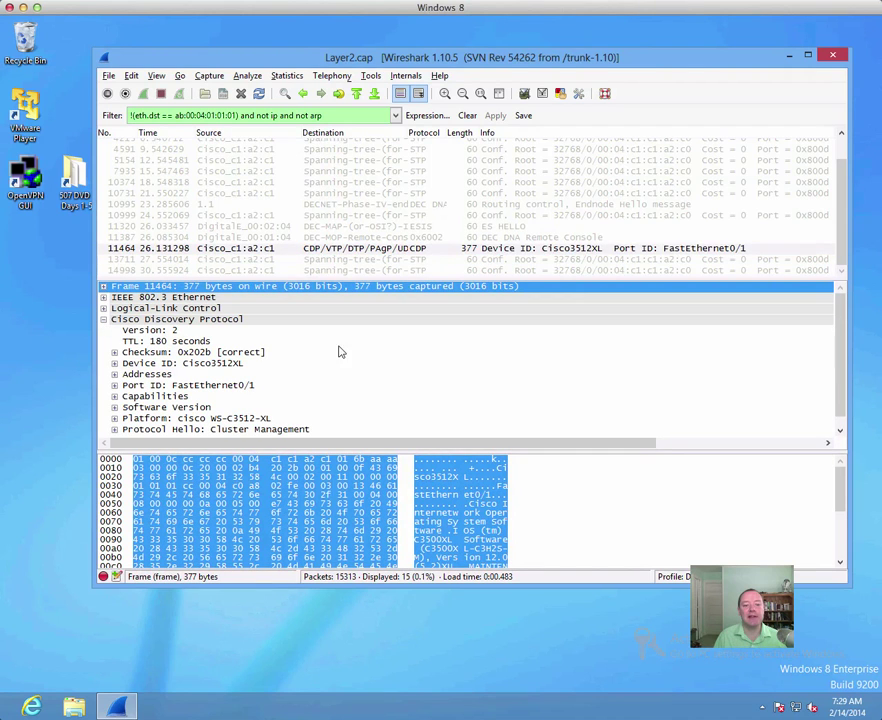
scroll(838, 333, down, 1)
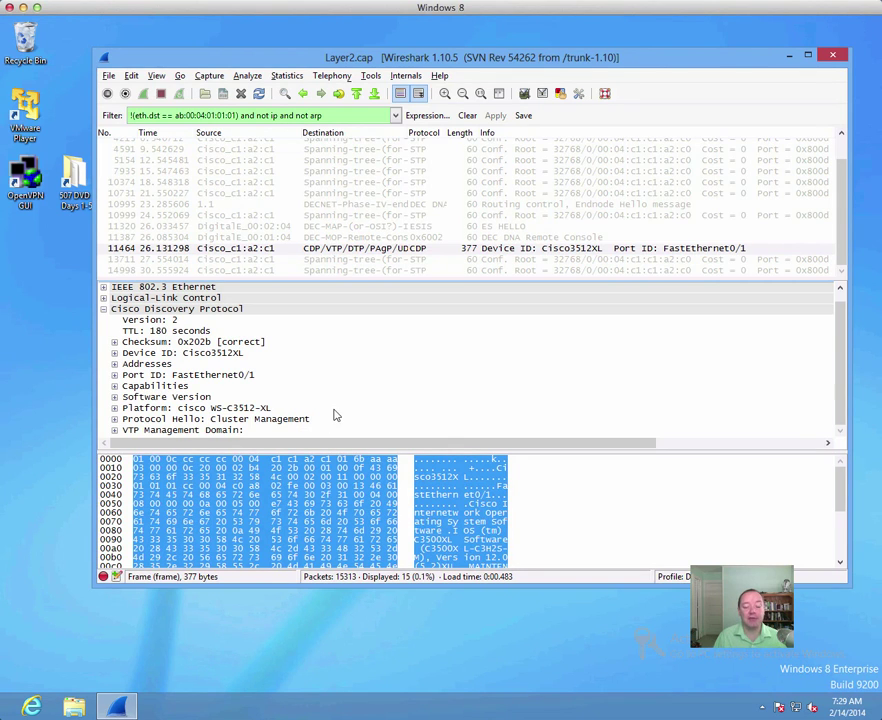
click(104, 309)
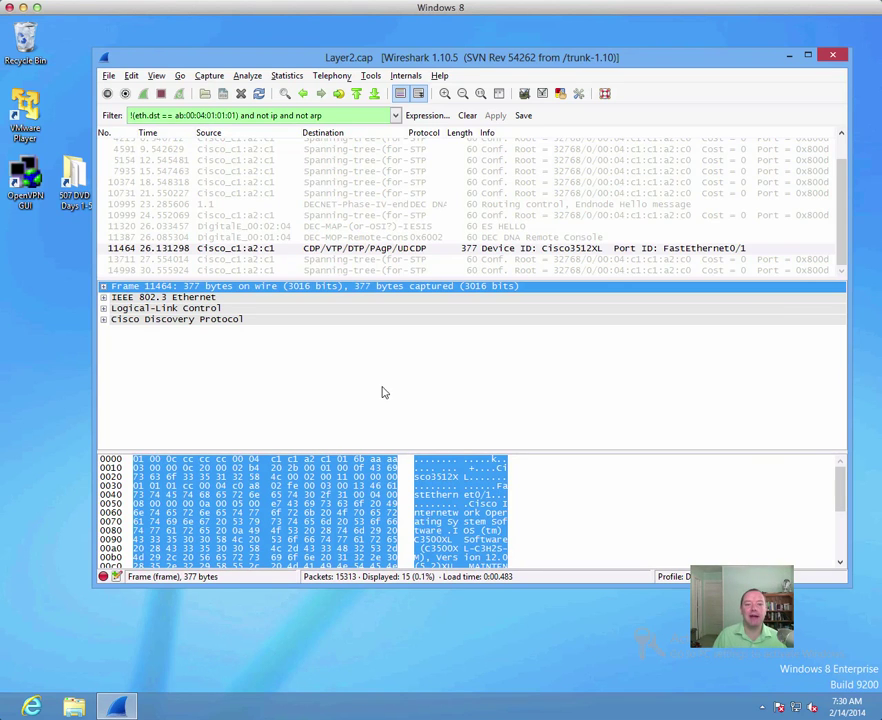
Step: Clear the display filter, open the Protocol Hierarchy statistics, and enlarge the window to show all protocols
click(468, 116)
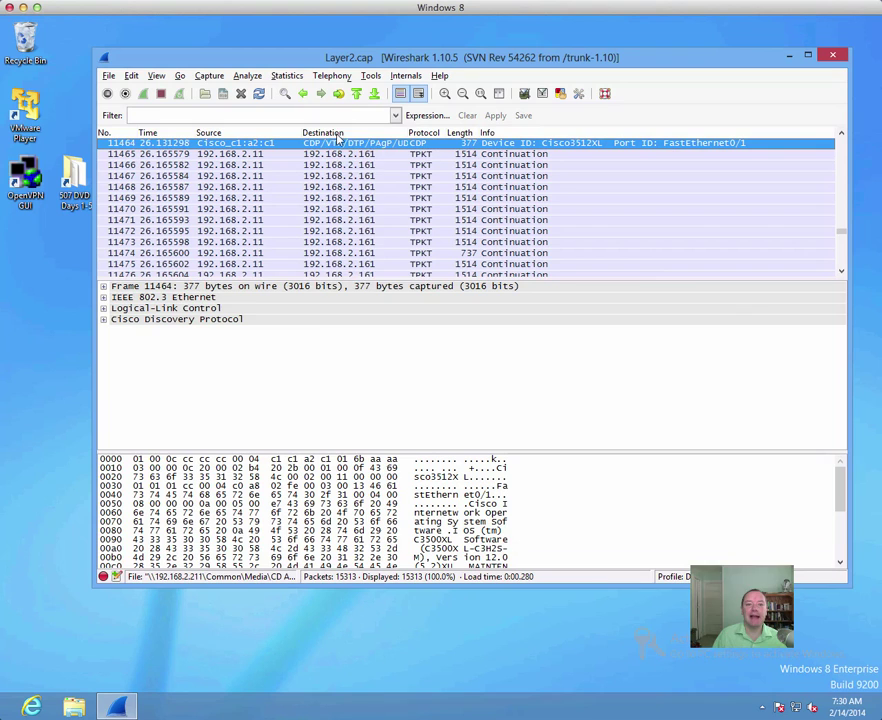
click(287, 76)
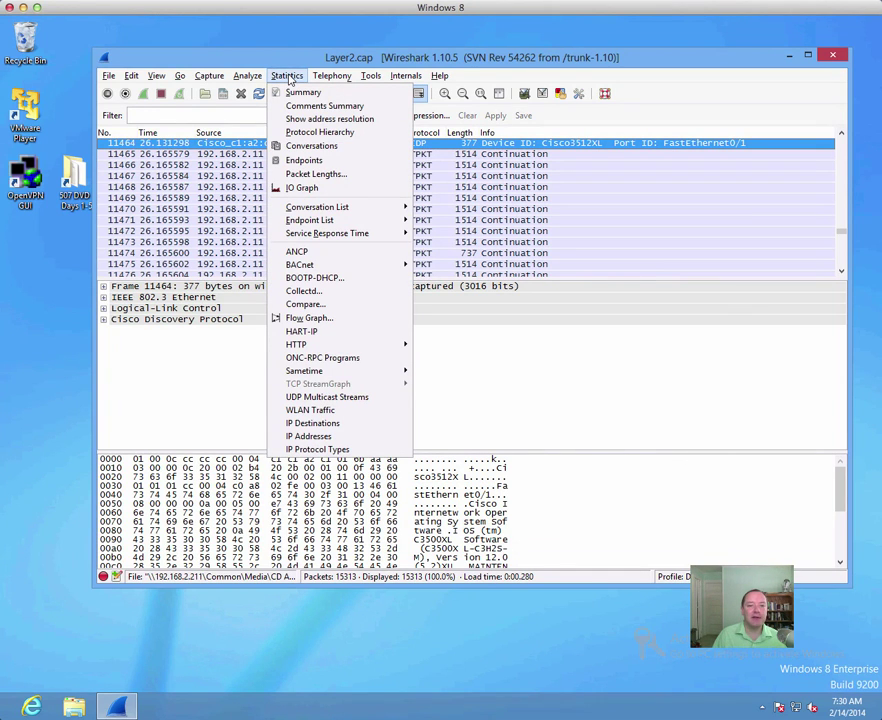
click(320, 133)
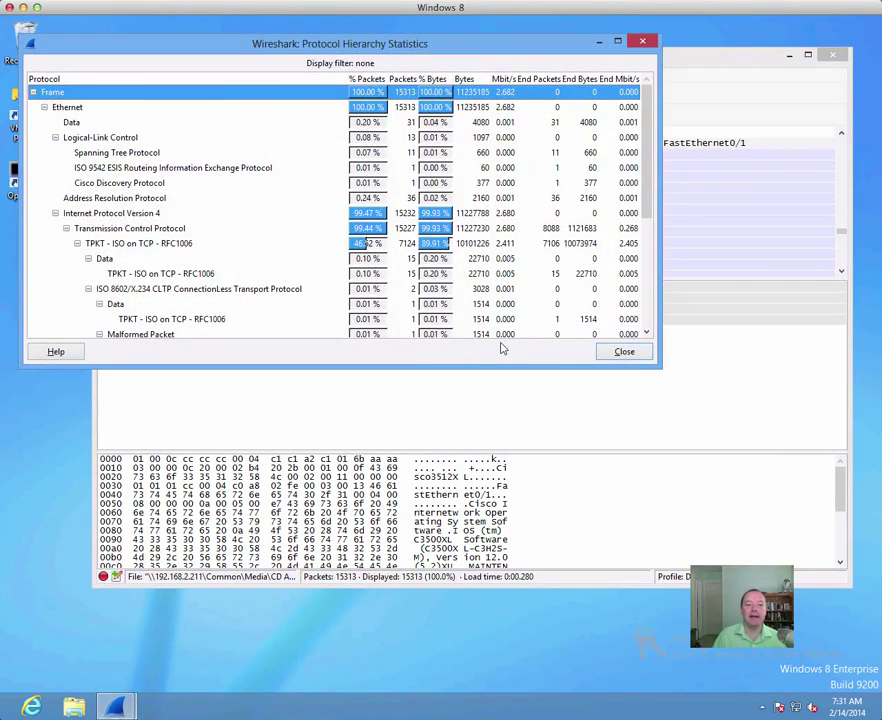
drag(659, 372, 760, 615)
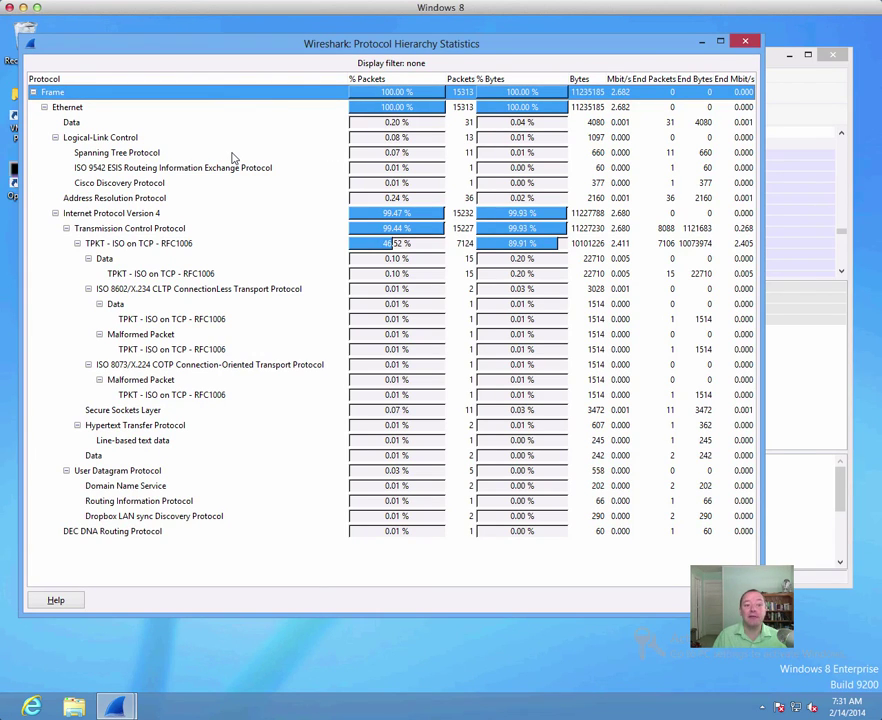
Step: Review the Spanning Tree, Cisco Discovery, ISO 9542 ESIS, DEC DNA Routing and Logical-Link Control entries, and close the statistics
click(153, 155)
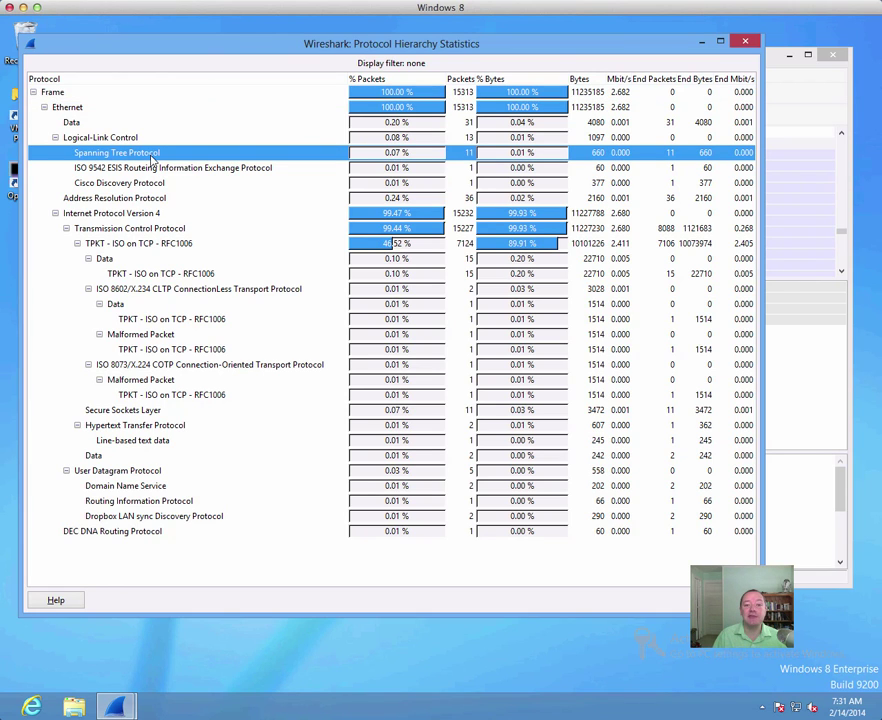
click(152, 184)
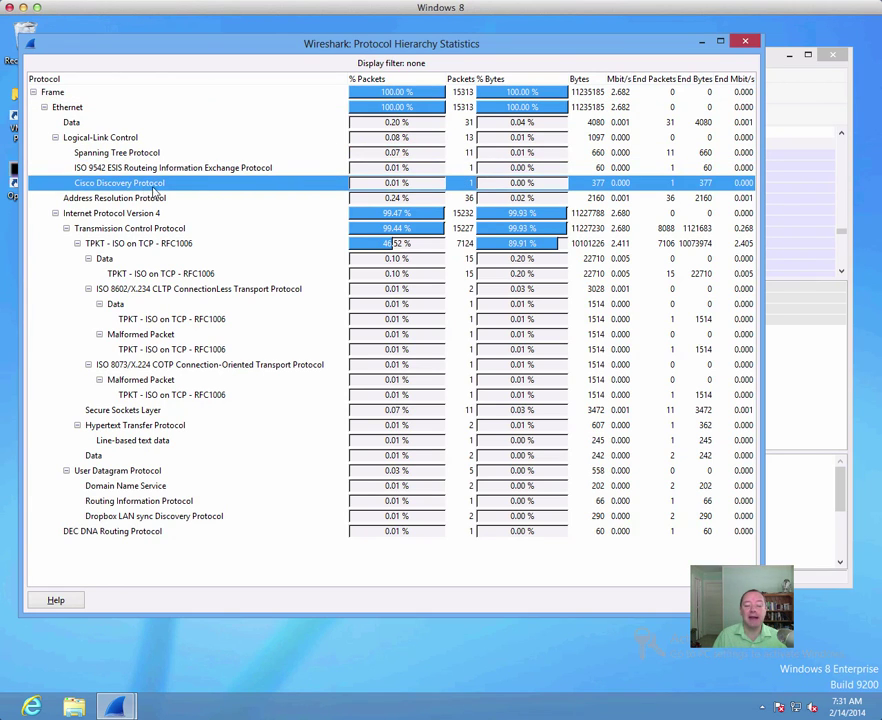
click(211, 170)
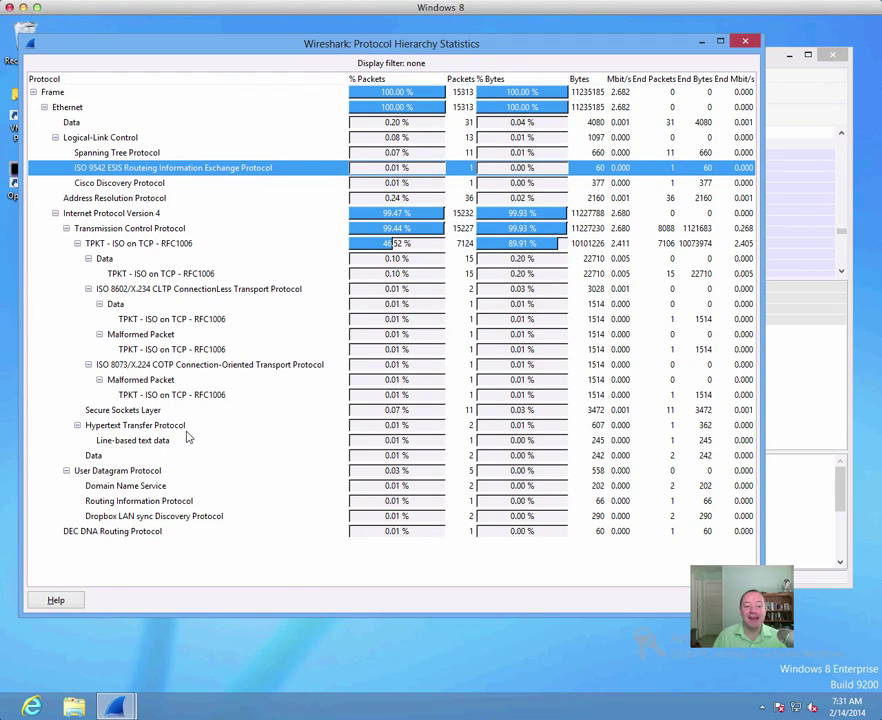
click(96, 536)
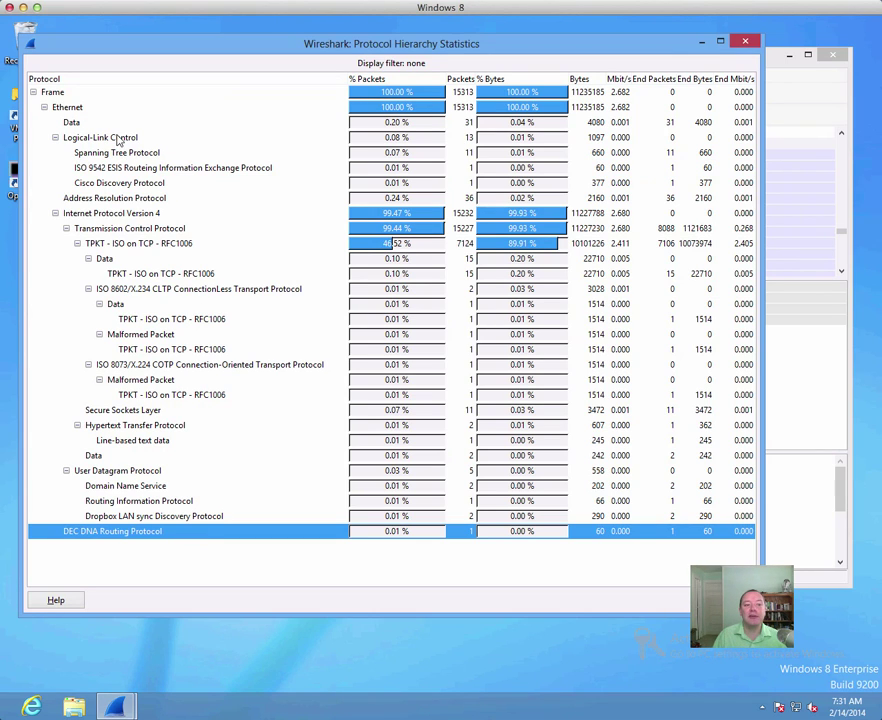
click(120, 138)
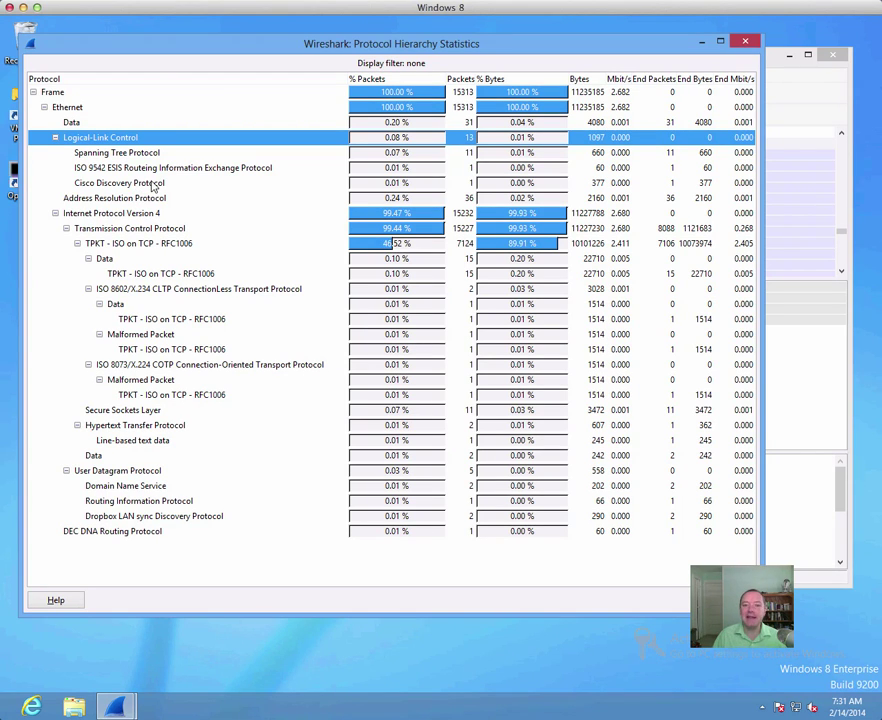
click(741, 42)
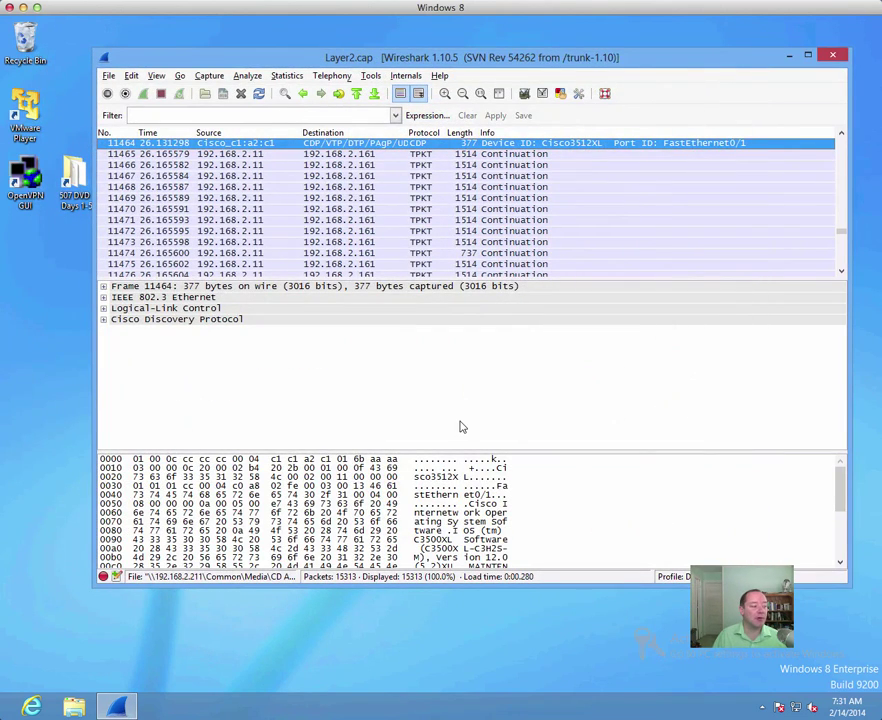